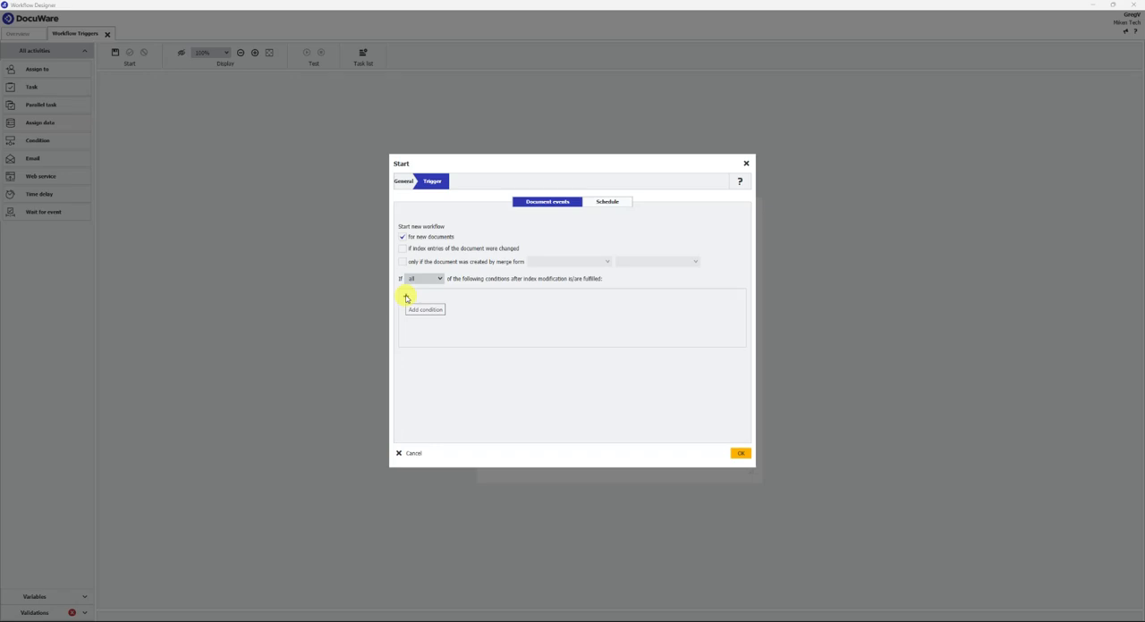
# - Add two start conditions for new documents and set the first to Document Type equals Invoice
pyautogui.click(406, 297)
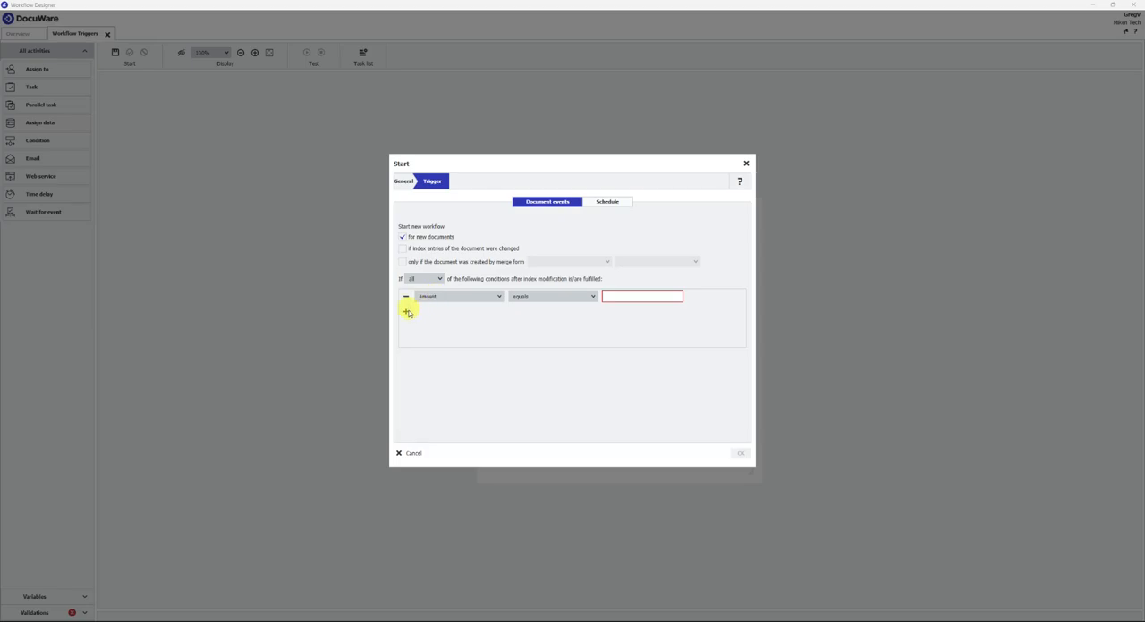
pyautogui.click(407, 312)
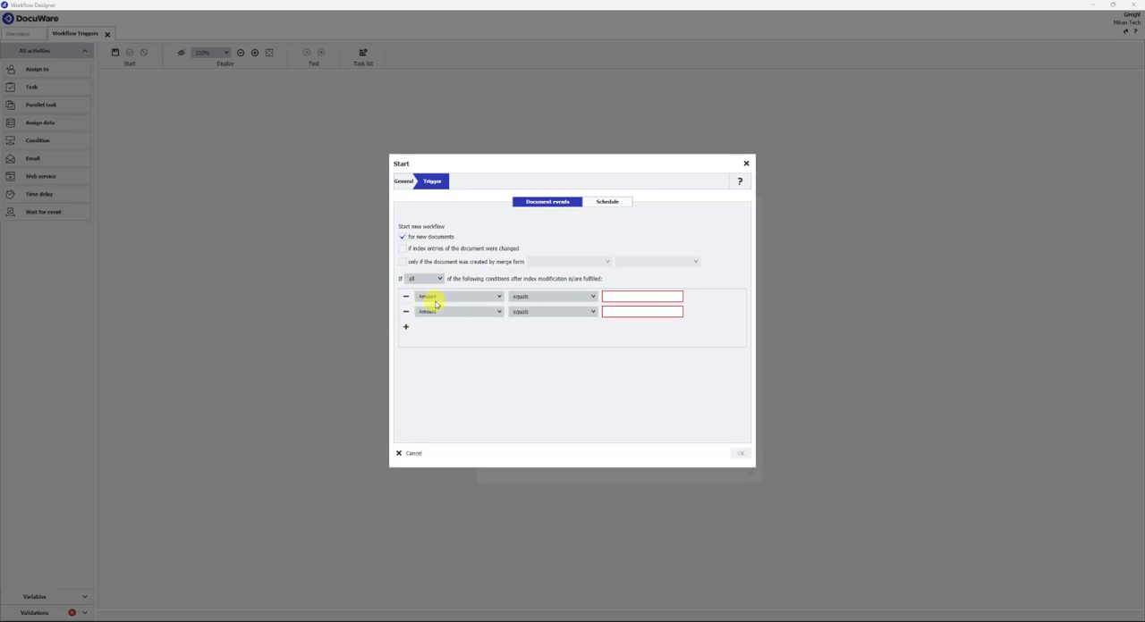
pyautogui.click(435, 301)
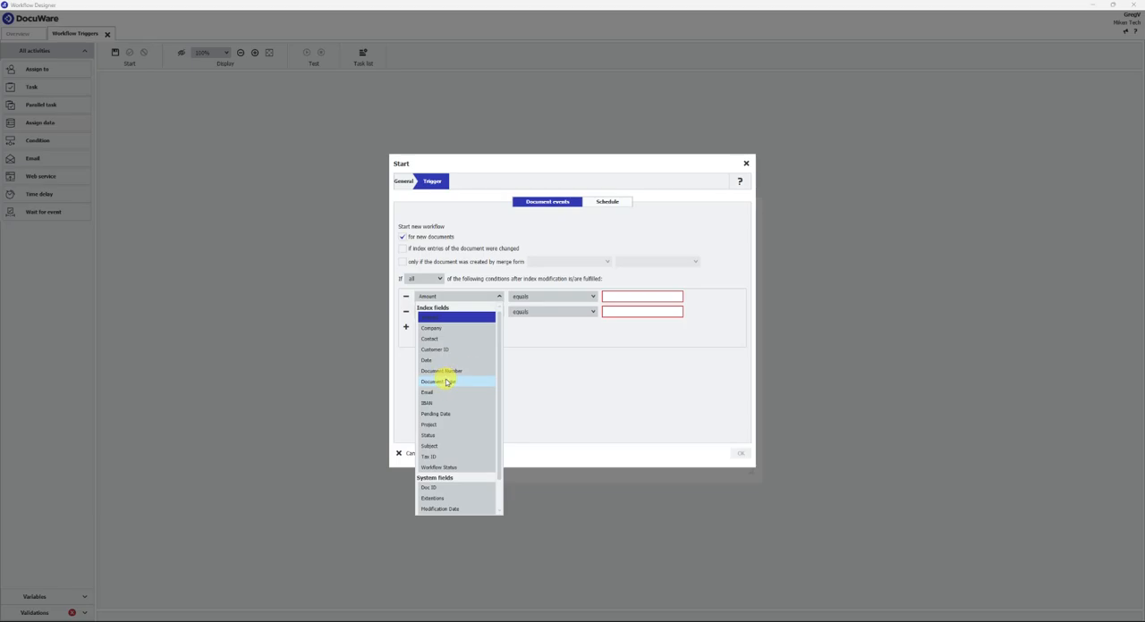
pyautogui.click(446, 382)
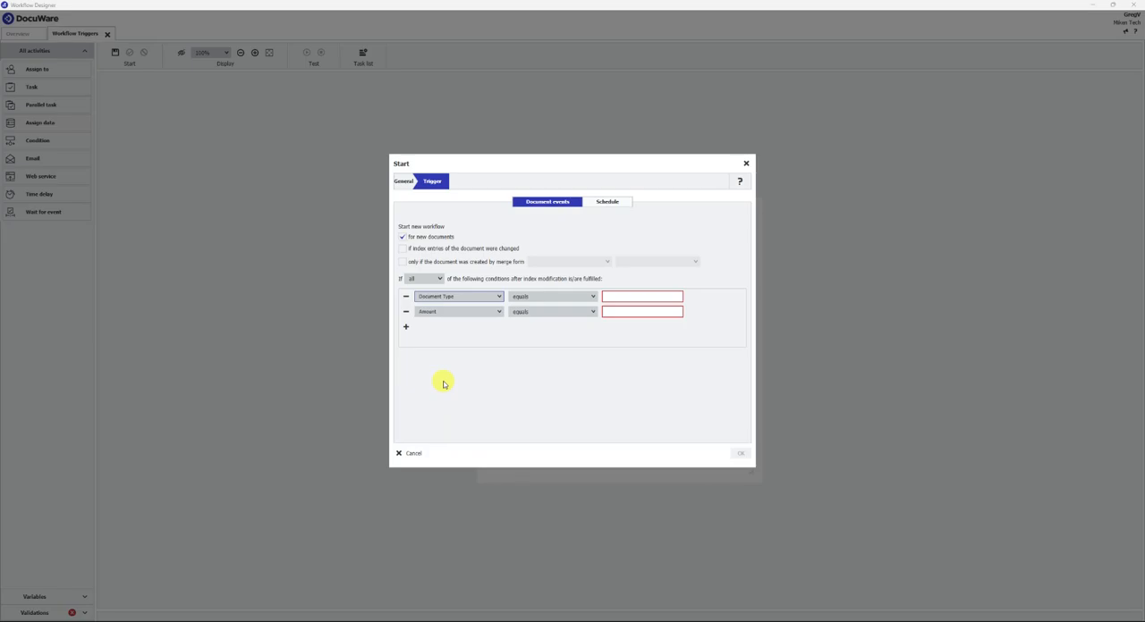
pyautogui.click(614, 297)
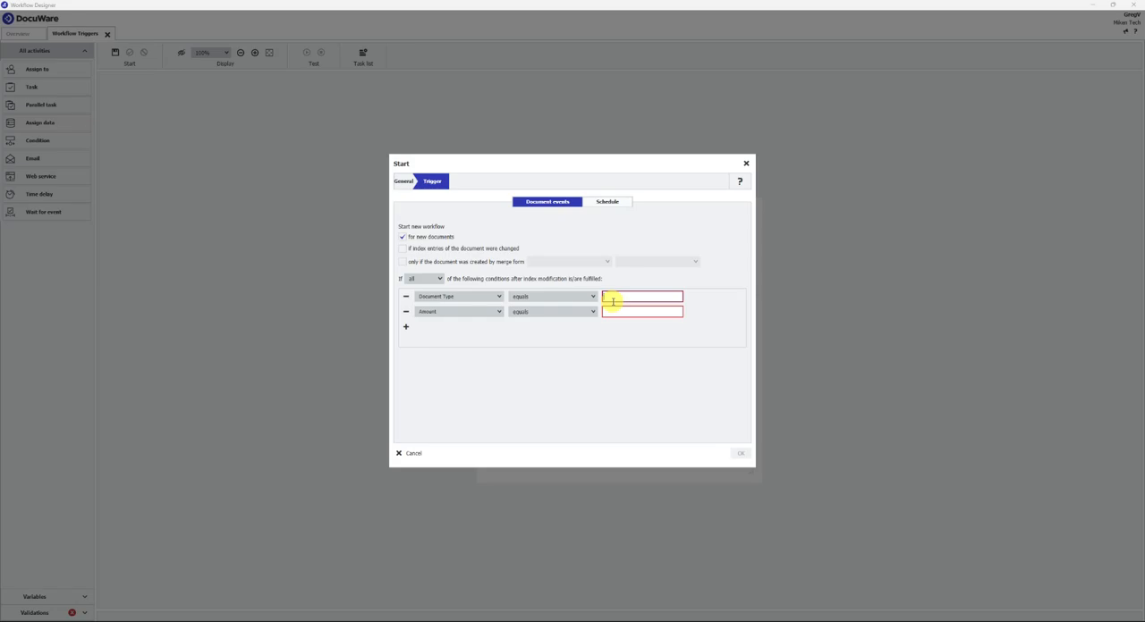
pyautogui.write('Invoice')
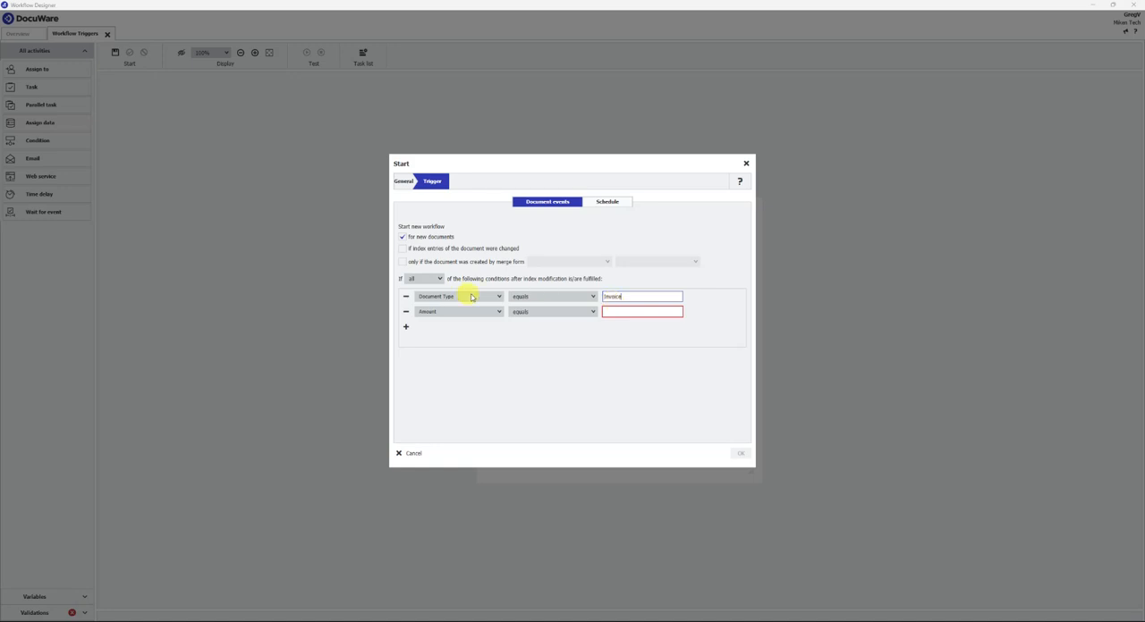
# - Set the second start condition to Status equals New
pyautogui.click(447, 313)
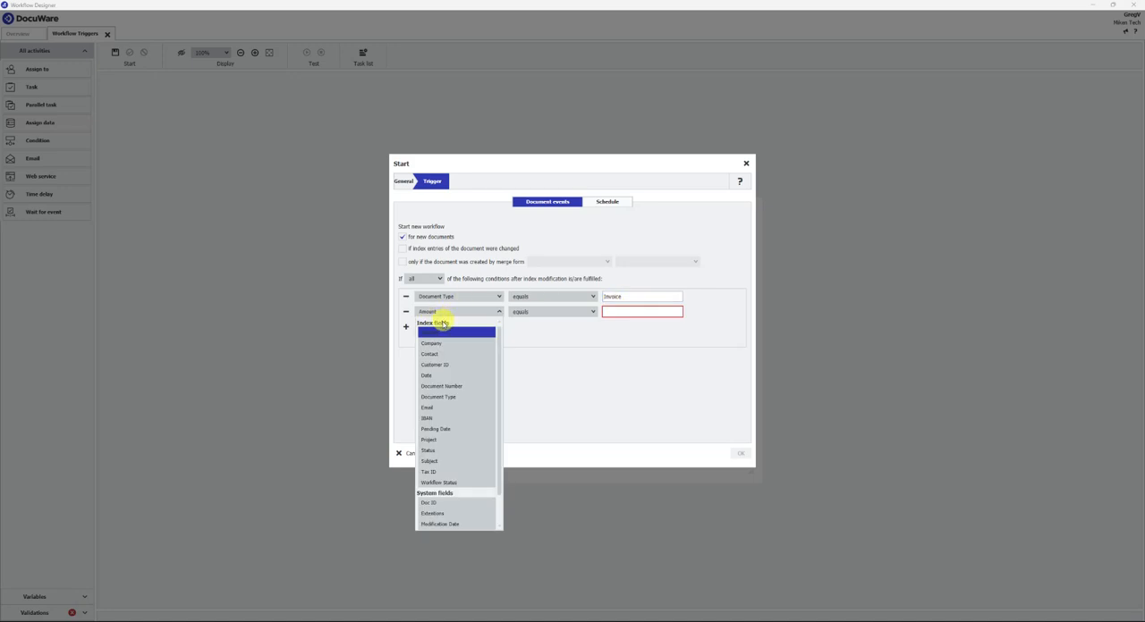
pyautogui.click(438, 451)
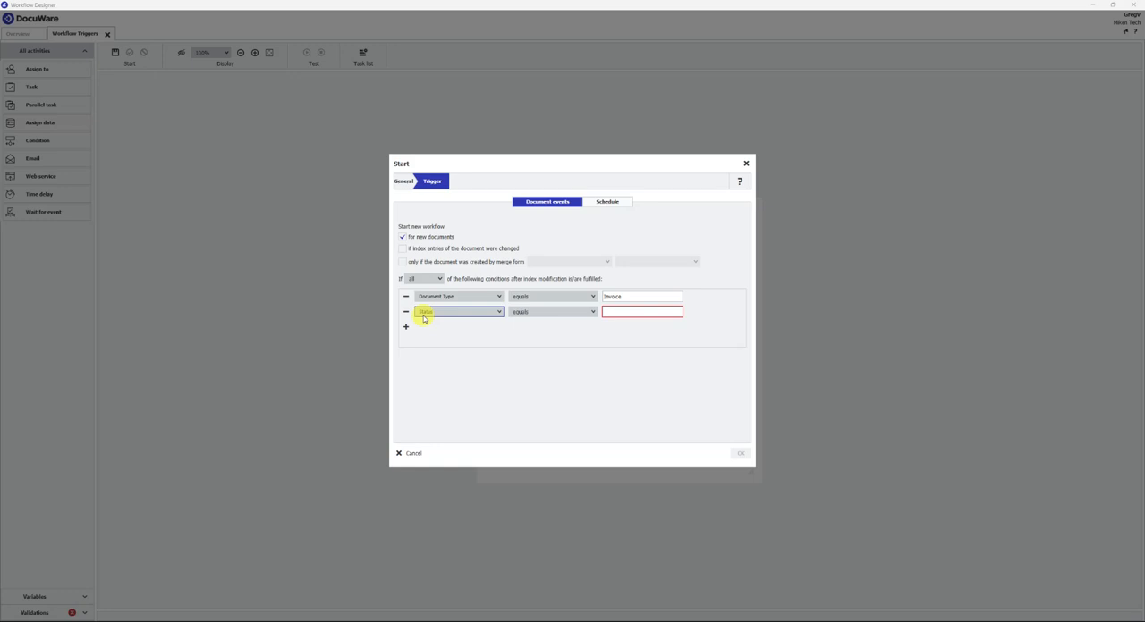
pyautogui.click(605, 309)
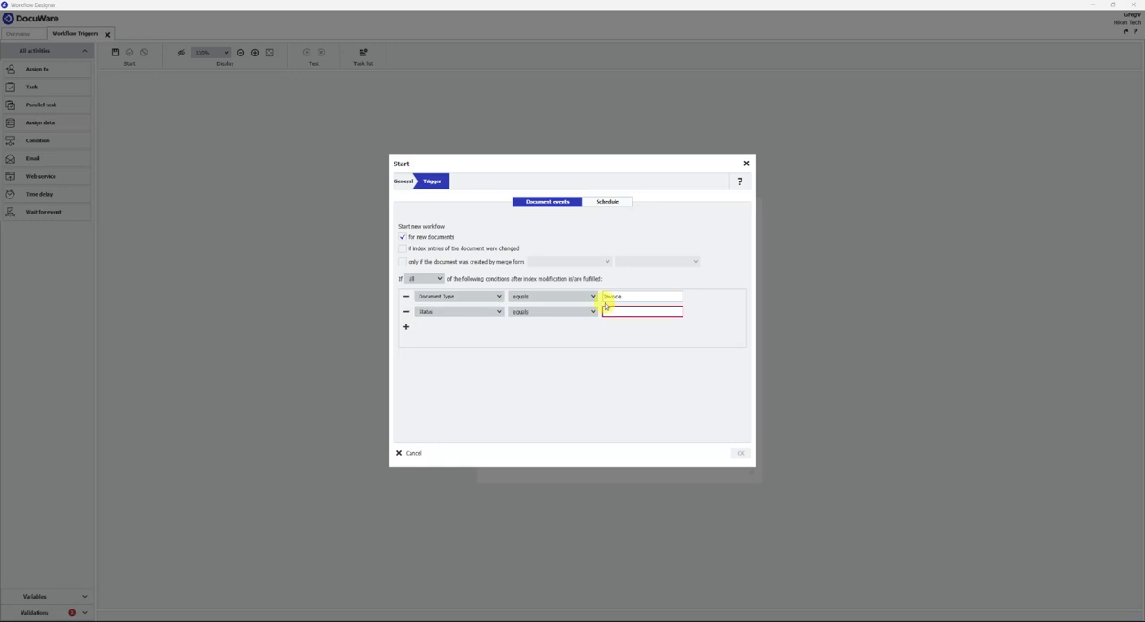
pyautogui.write('New')
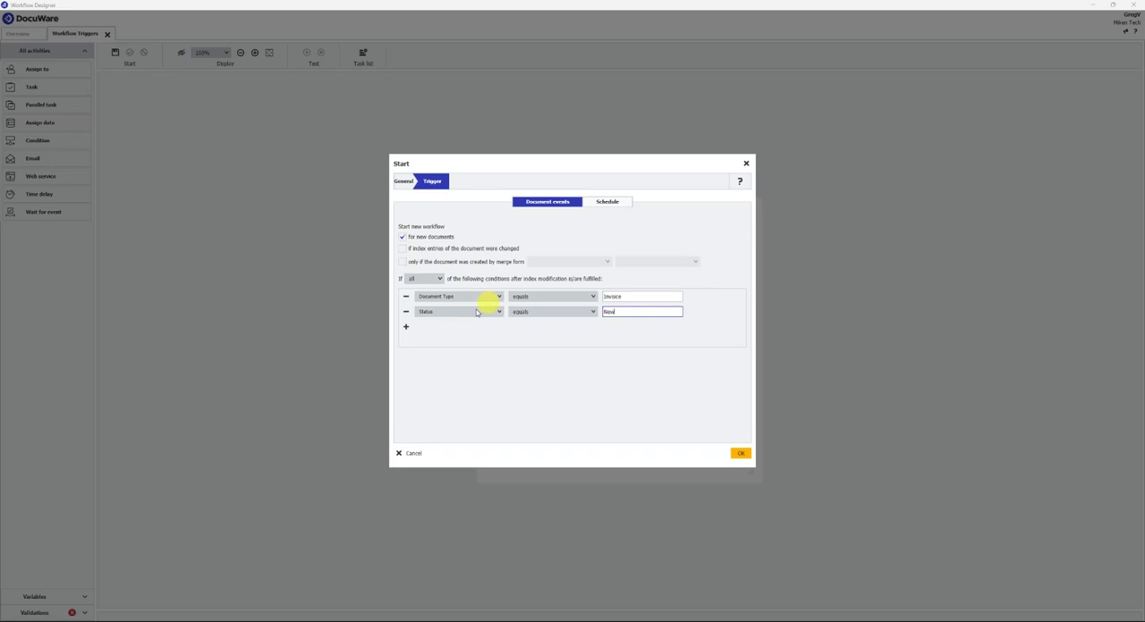
# - Change the second start condition to Workflow Status equals New
pyautogui.click(426, 313)
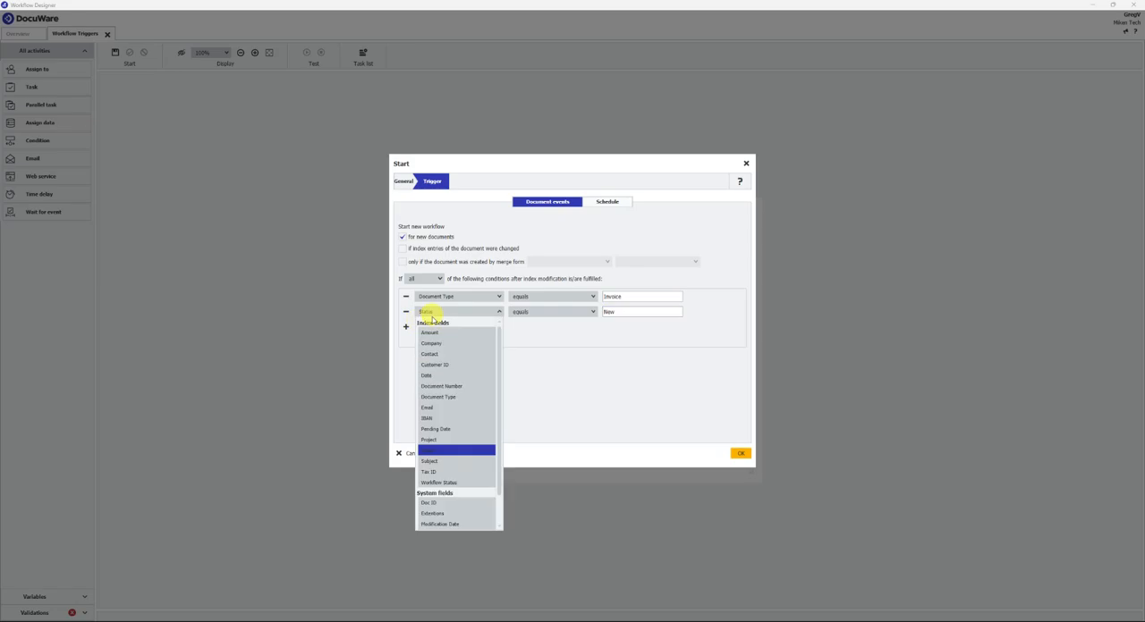
pyautogui.click(444, 483)
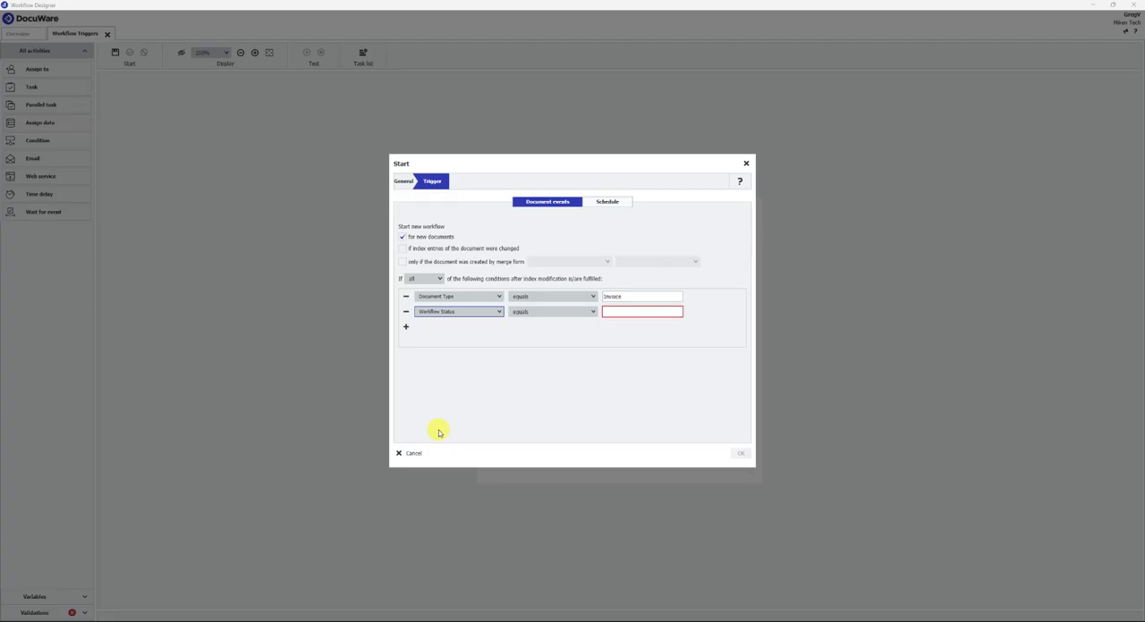
pyautogui.click(638, 312)
pyautogui.write('New')
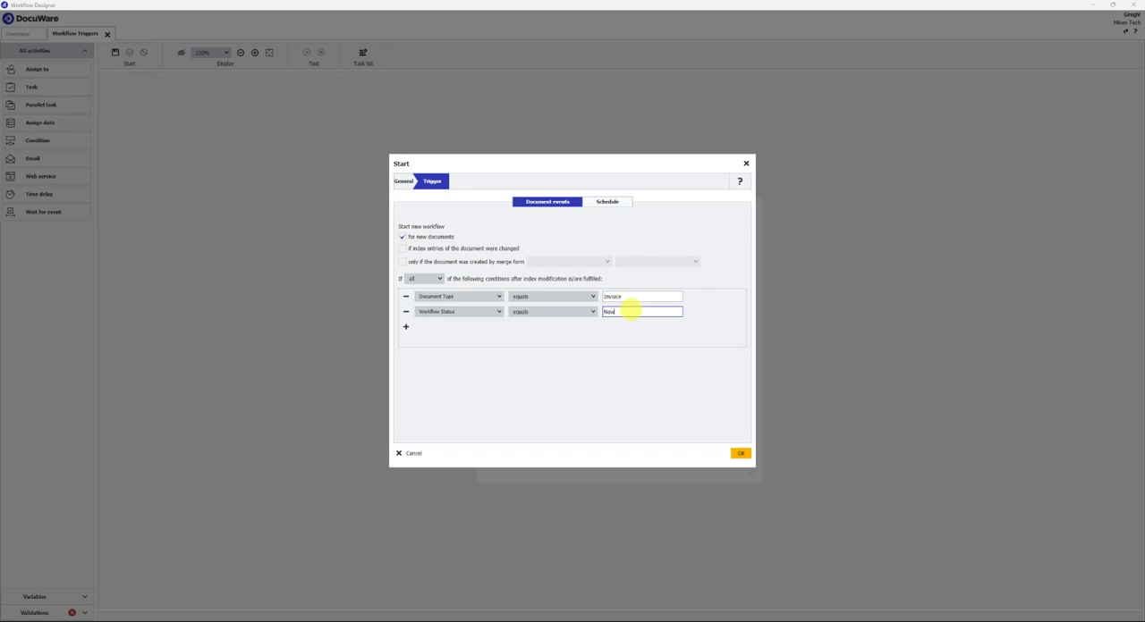
# - Also start the workflow when index entries change, and add the after-modification condition Document Type equals Invoice
pyautogui.click(402, 251)
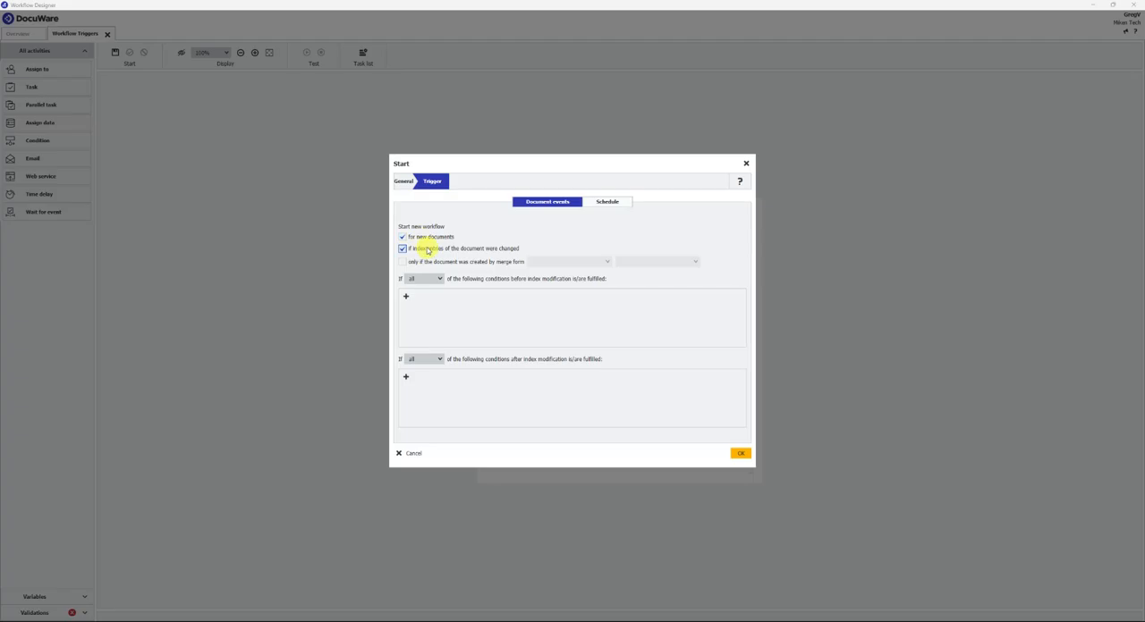
pyautogui.click(405, 379)
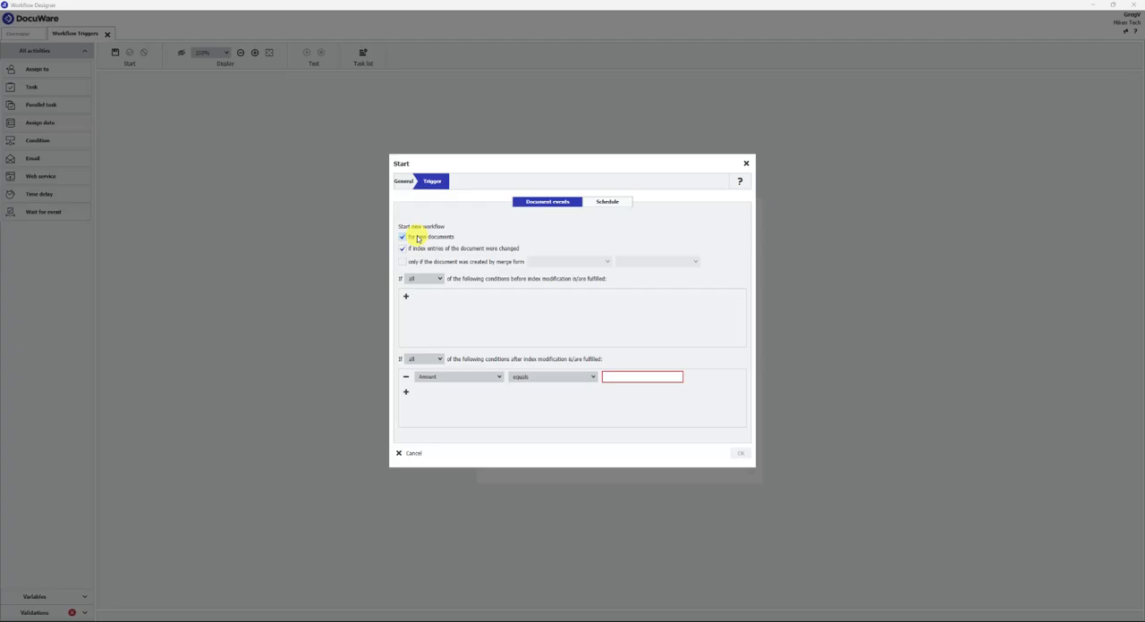
pyautogui.click(448, 377)
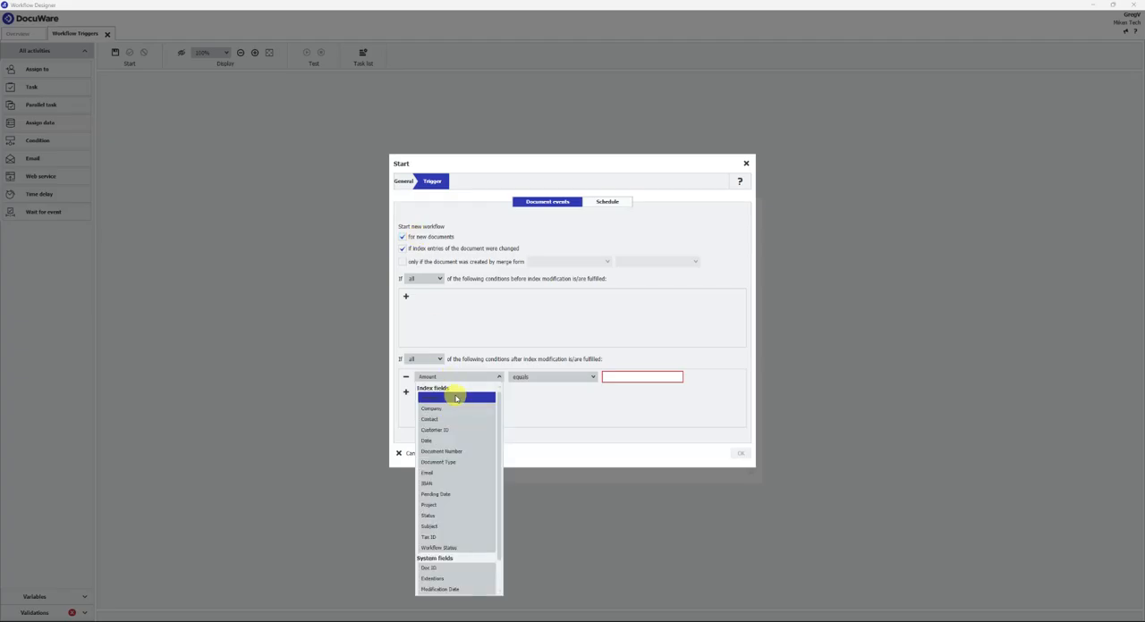
pyautogui.click(453, 462)
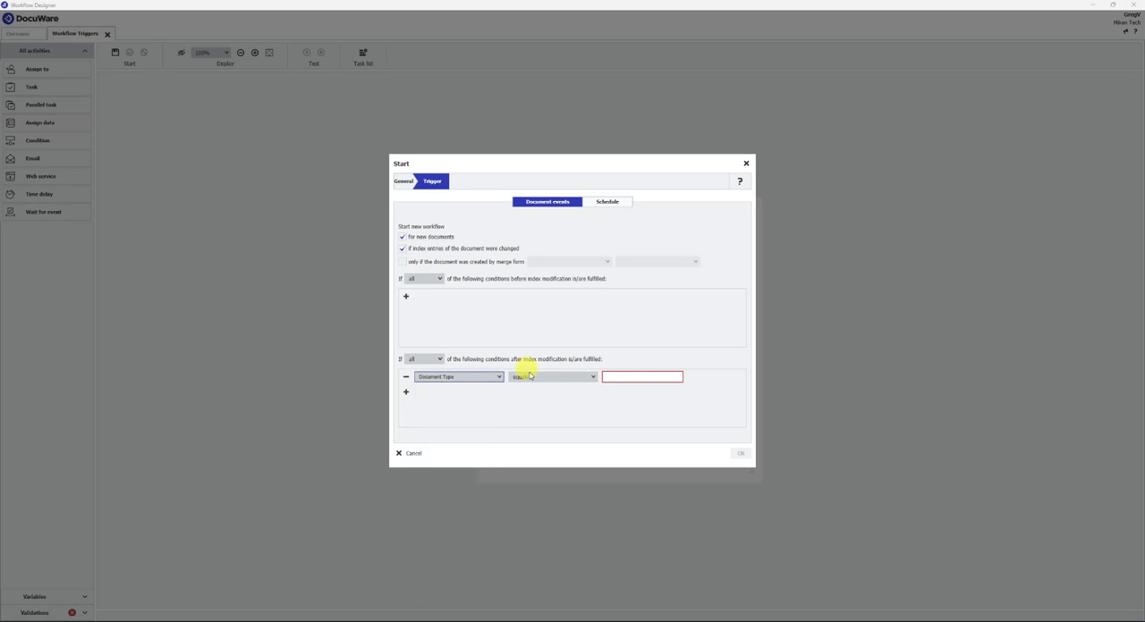
pyautogui.click(629, 377)
pyautogui.write('Invoice')
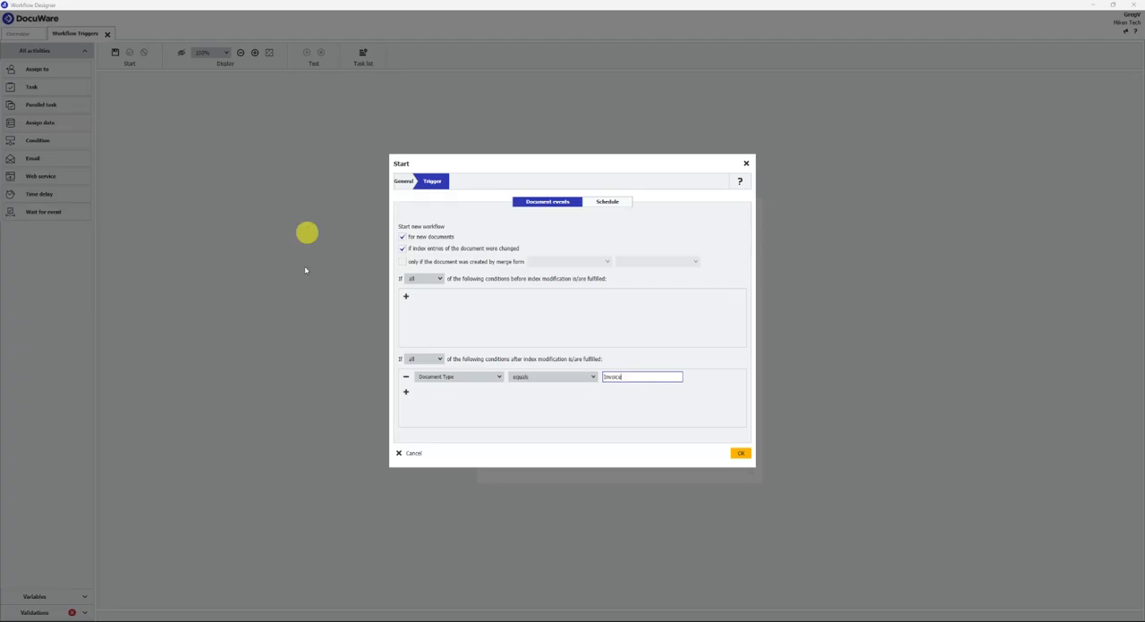
# - Add a second after-modification condition requiring Status equals New
pyautogui.click(405, 393)
pyautogui.click(447, 393)
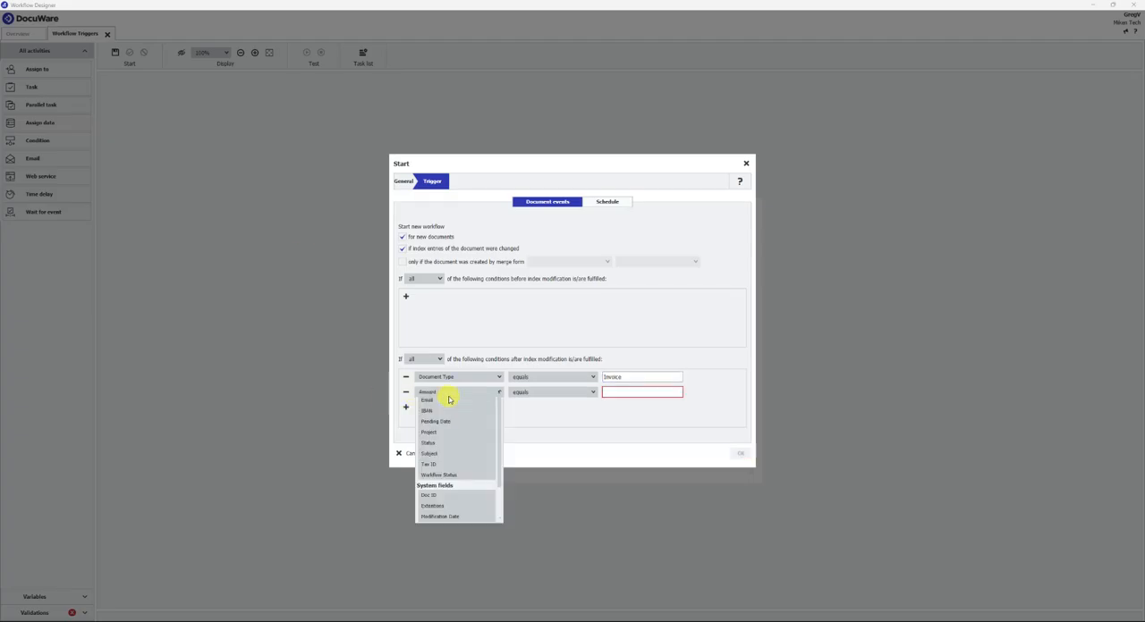
pyautogui.click(437, 536)
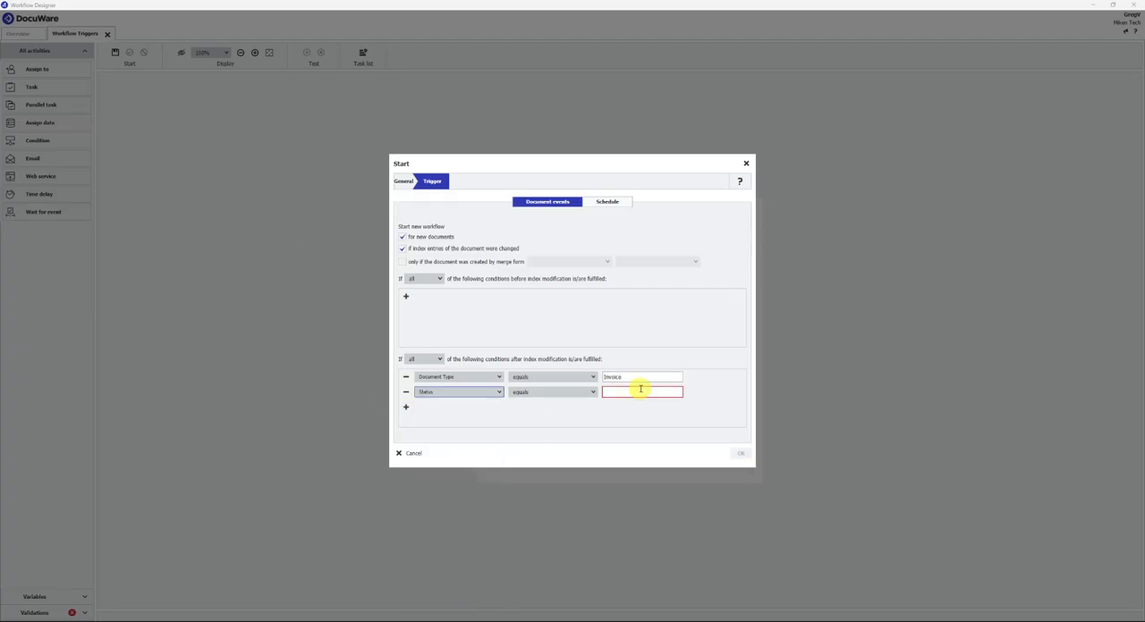
pyautogui.click(630, 391)
pyautogui.write('New')
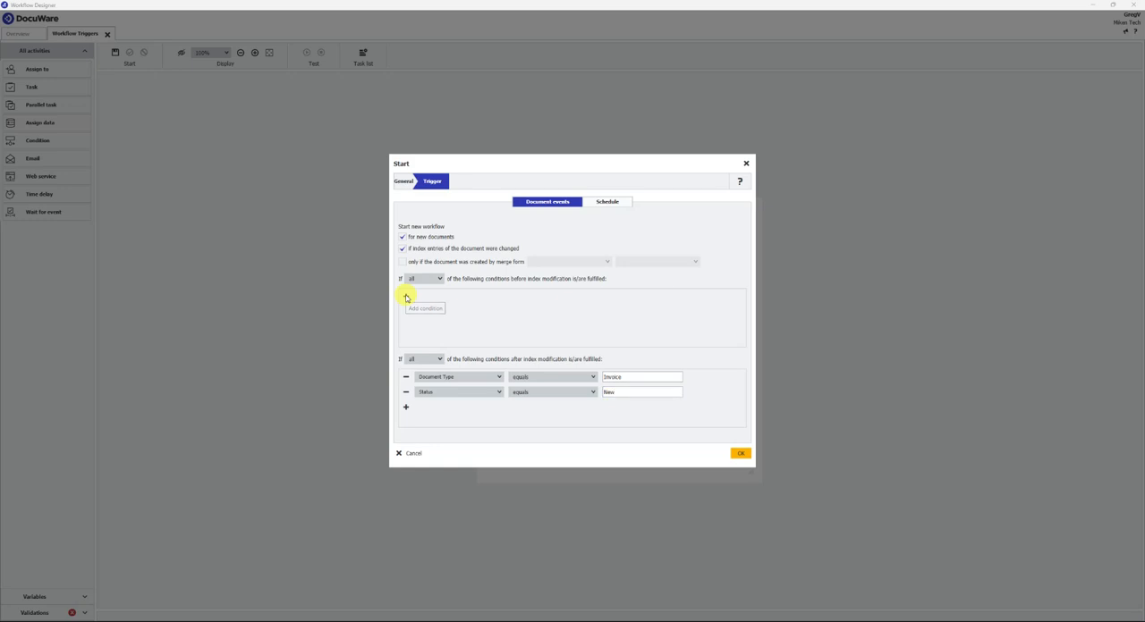
# - Add a before-modification condition requiring Document Type equals Invoice
pyautogui.click(406, 298)
pyautogui.click(438, 296)
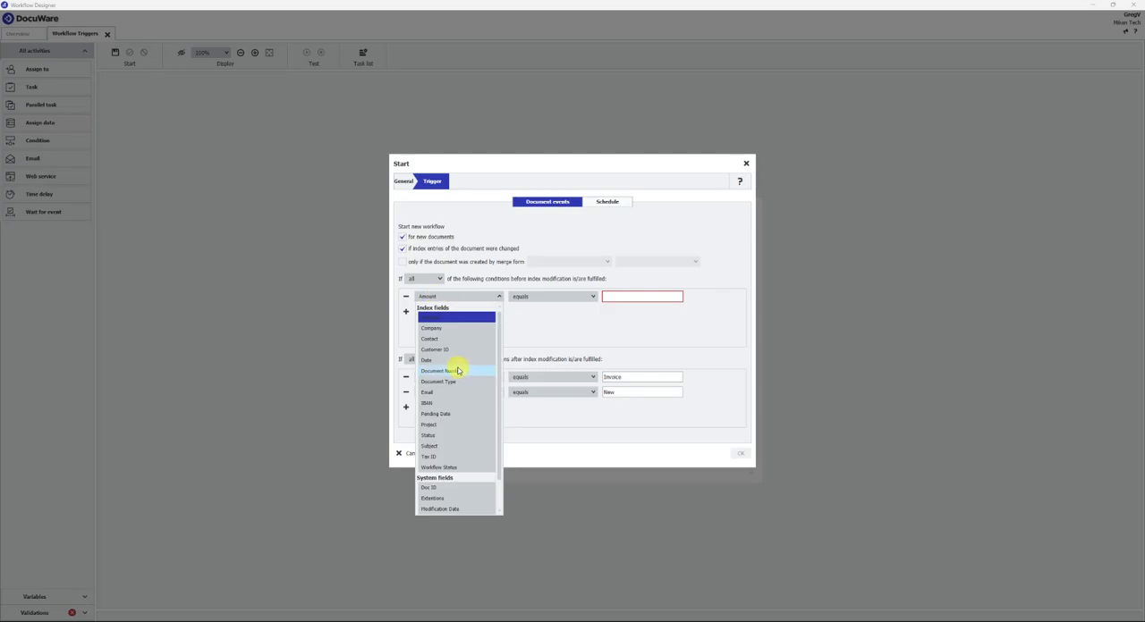
pyautogui.click(447, 381)
pyautogui.click(620, 298)
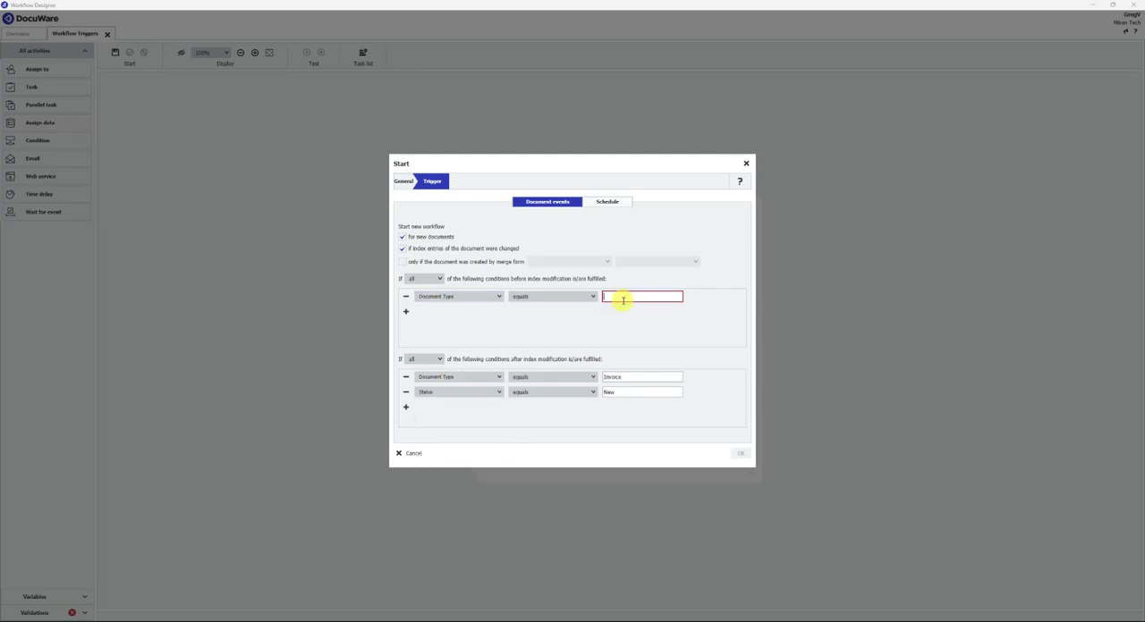
pyautogui.write('Invoice')
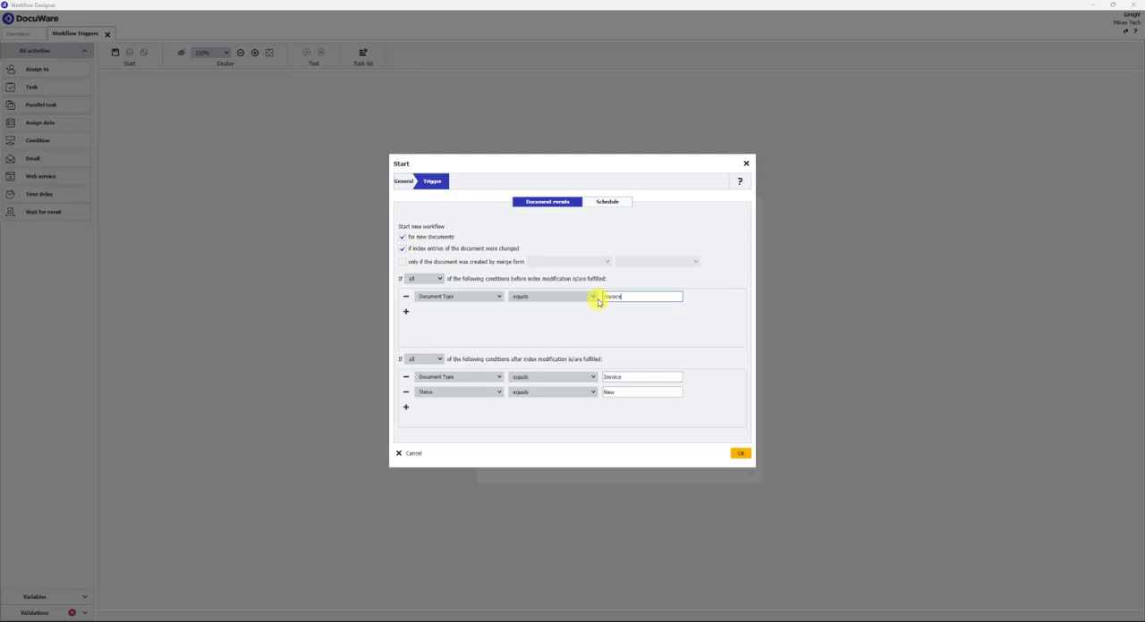
# - Add a second before-modification condition requiring that Status does not equal New
pyautogui.click(405, 313)
pyautogui.click(429, 312)
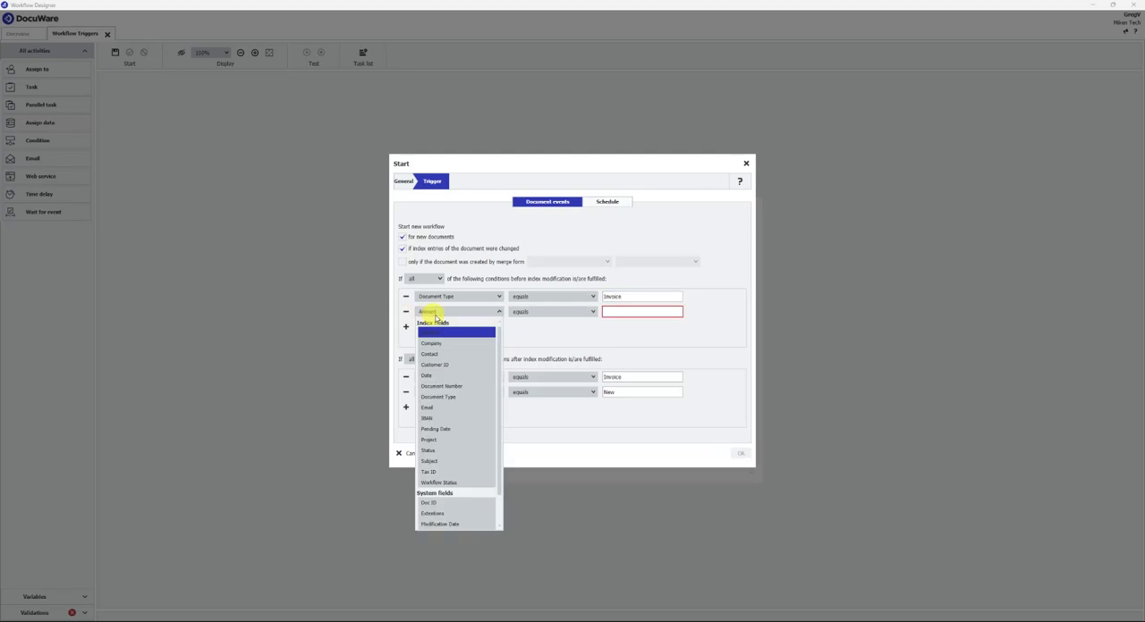
pyautogui.click(438, 451)
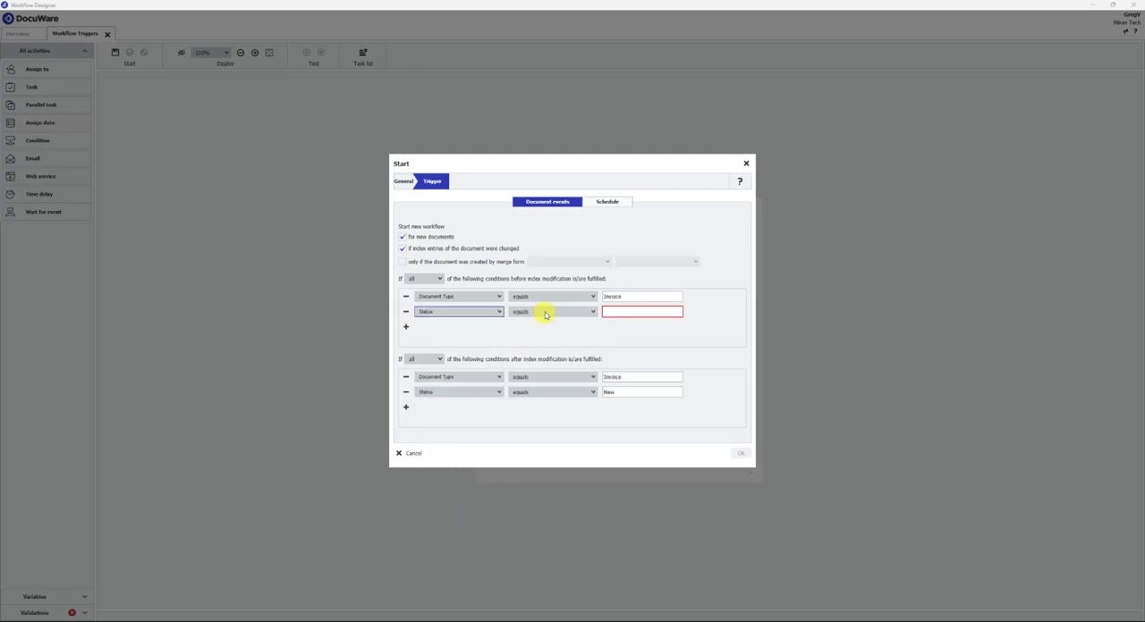
pyautogui.click(545, 312)
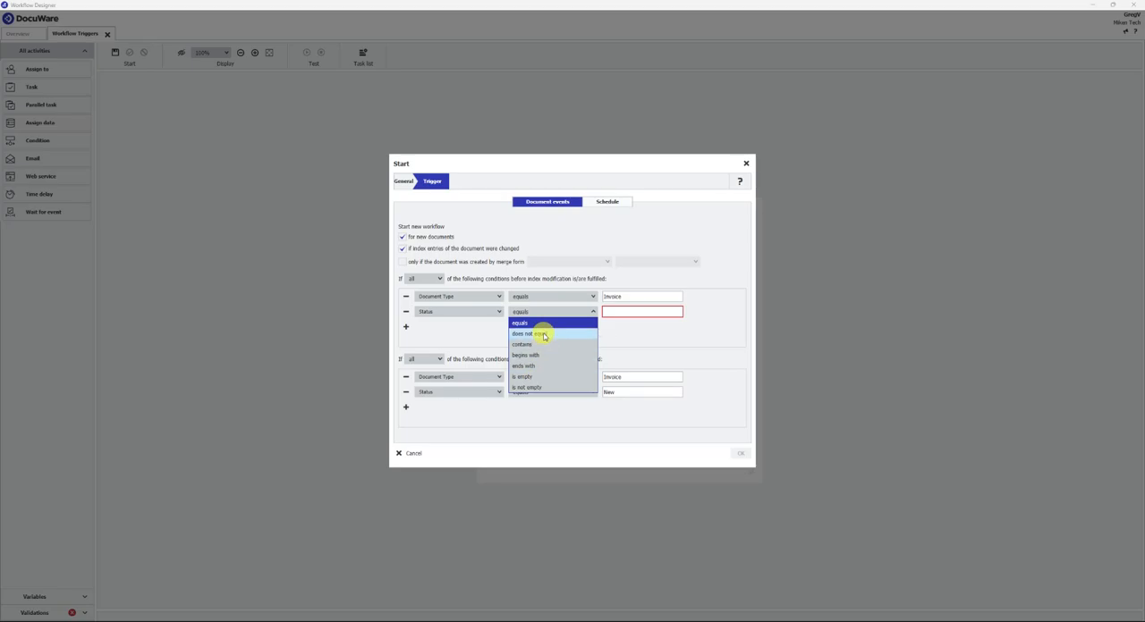
pyautogui.click(542, 334)
pyautogui.click(622, 313)
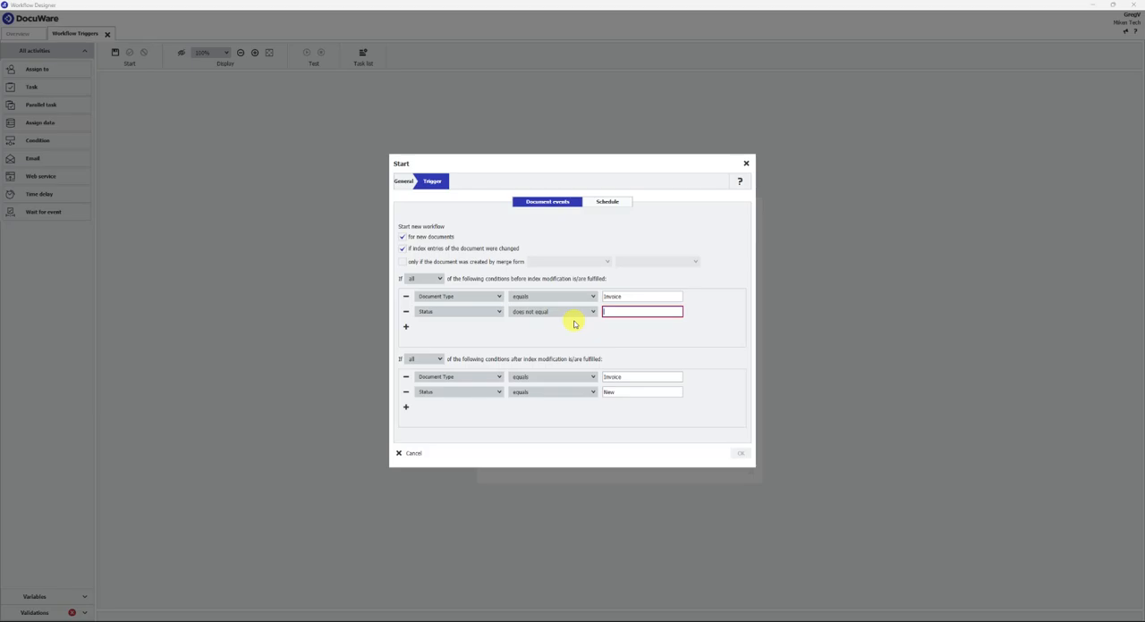
pyautogui.write('New')
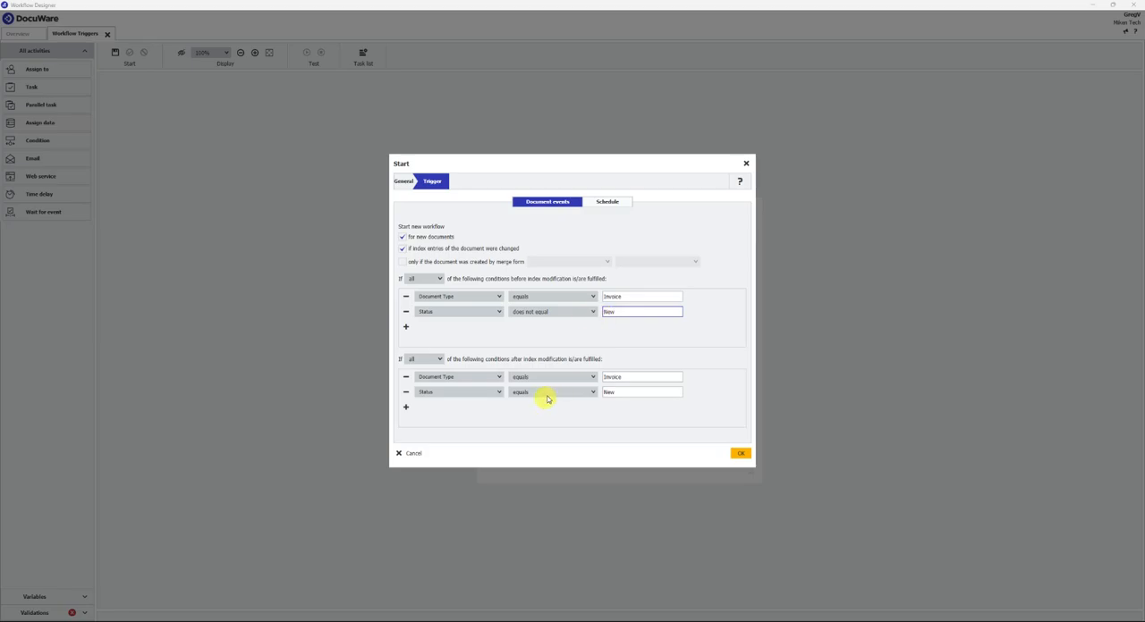
# - Try the "is not empty" operator on the before-modification Status condition, and return it to "does not equal"
pyautogui.click(542, 313)
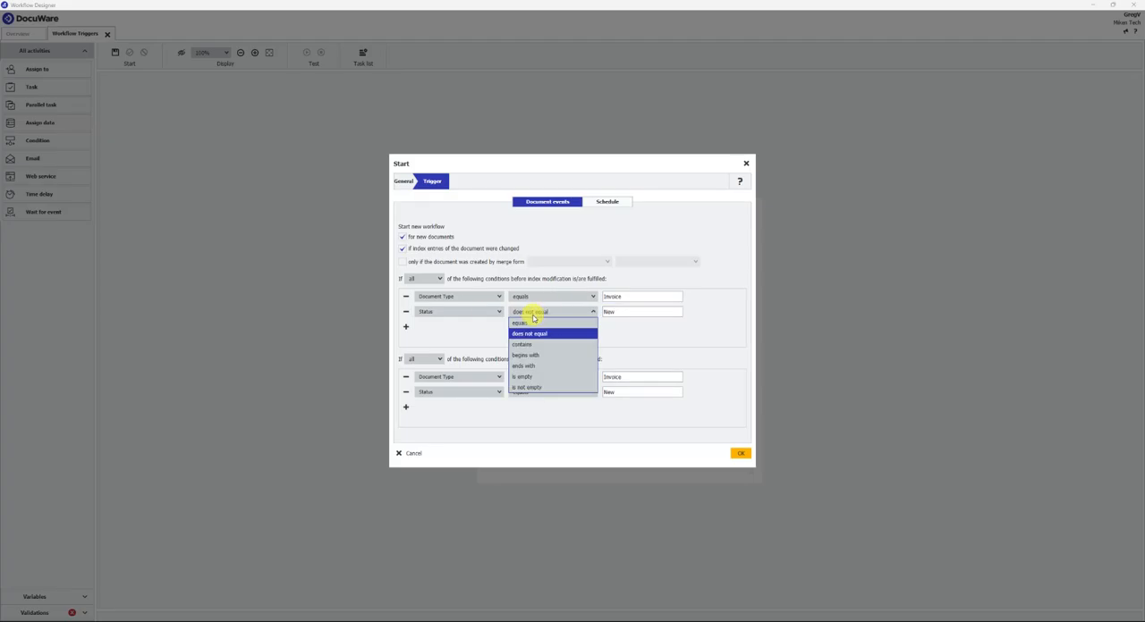
pyautogui.click(532, 388)
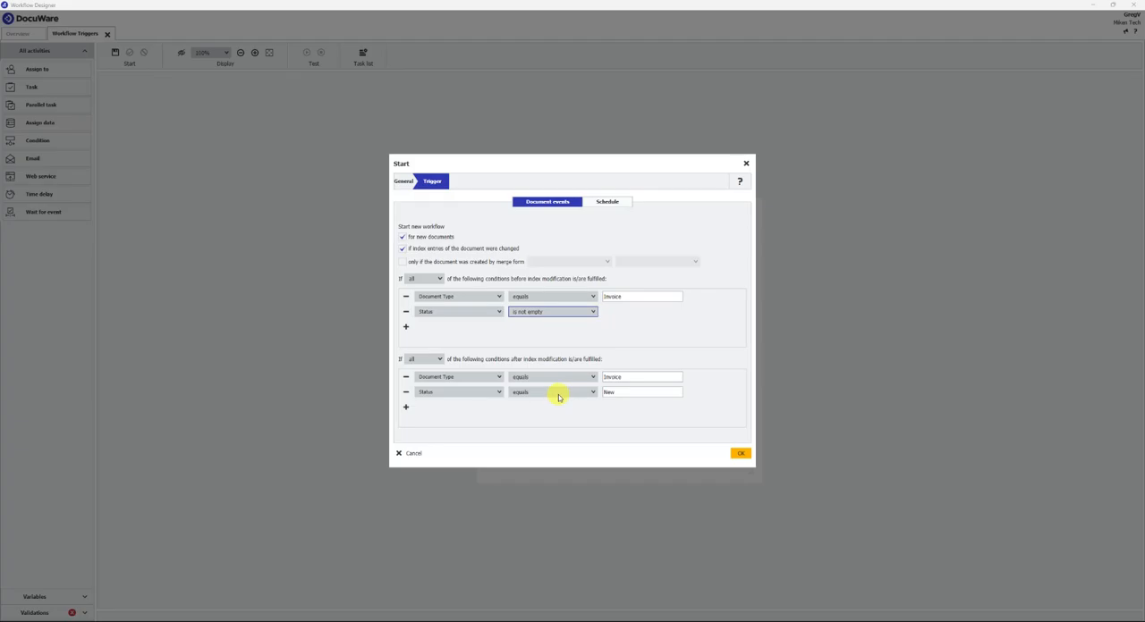
pyautogui.click(541, 311)
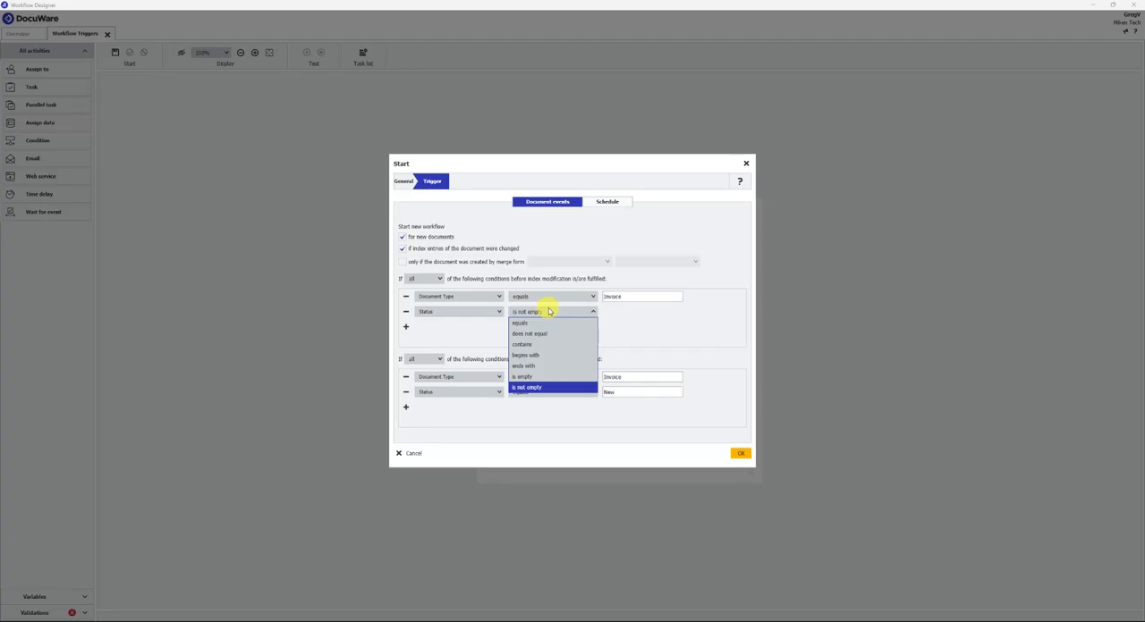
pyautogui.click(529, 334)
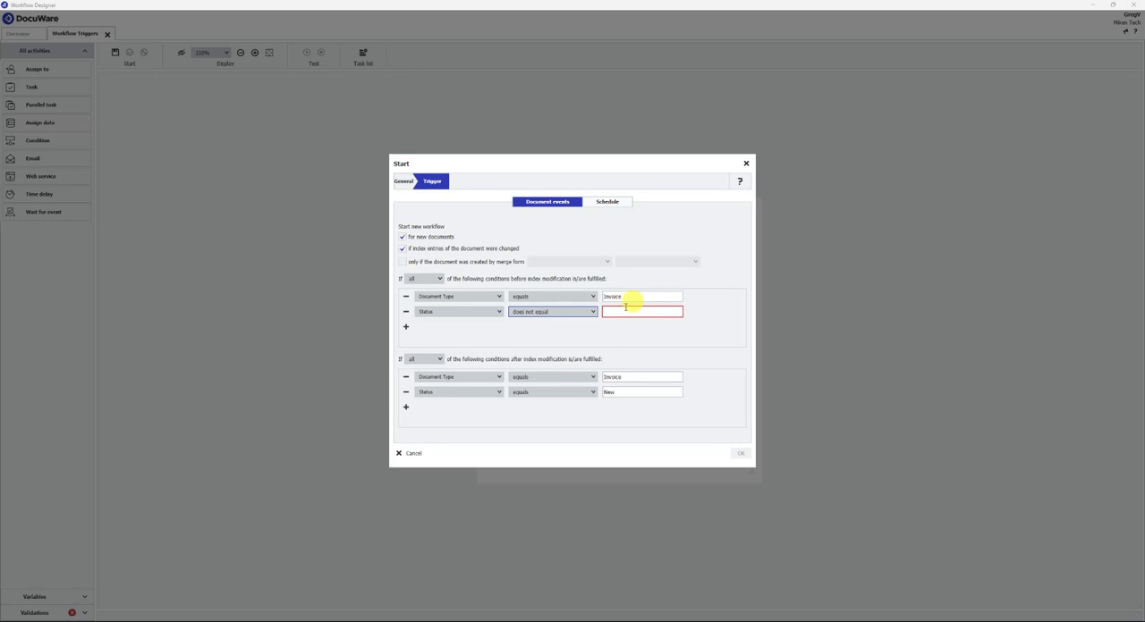
# - Set the before-modification conditions to apply when any of them is fulfilled
pyautogui.click(422, 279)
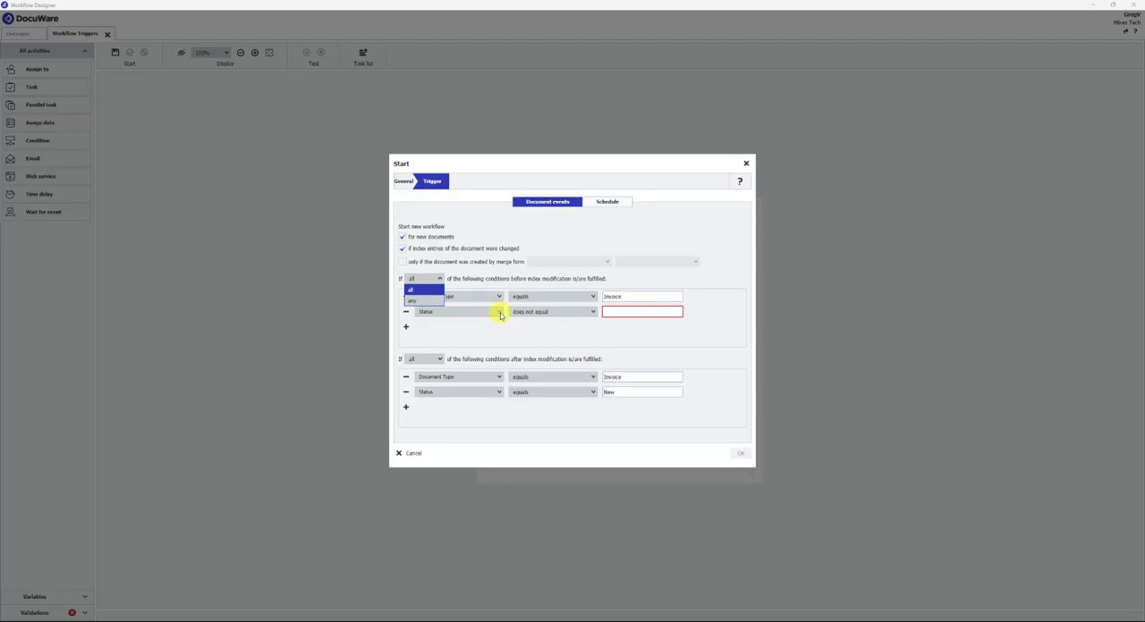
pyautogui.click(417, 302)
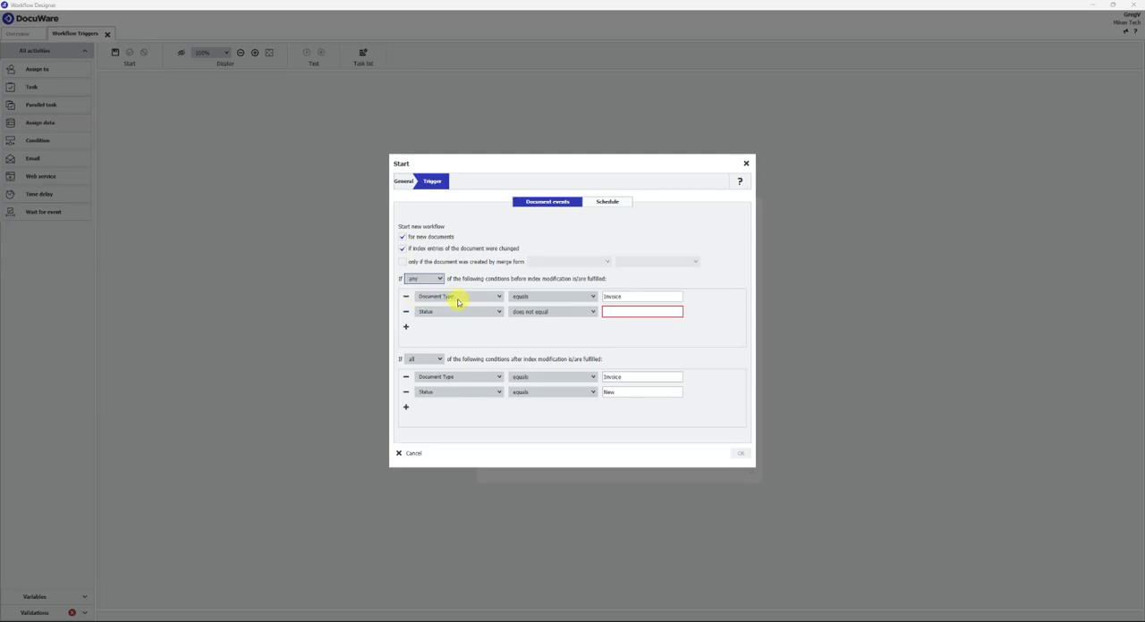
# - Change the first before-modification condition from Document Type to Status with the "is empty" operator
pyautogui.click(430, 303)
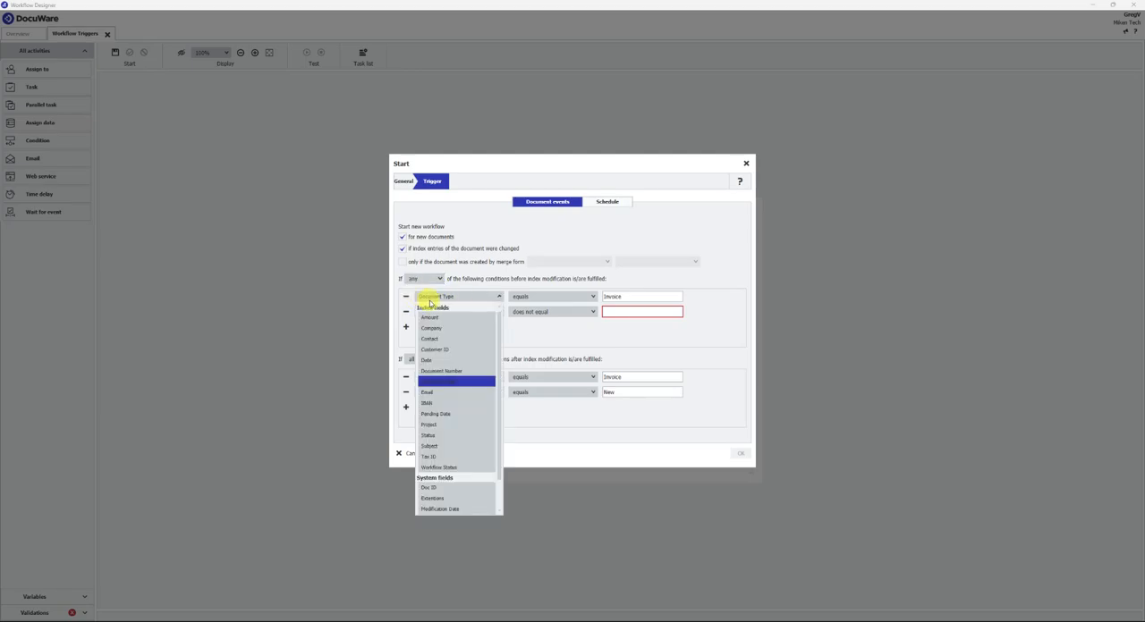
pyautogui.click(431, 435)
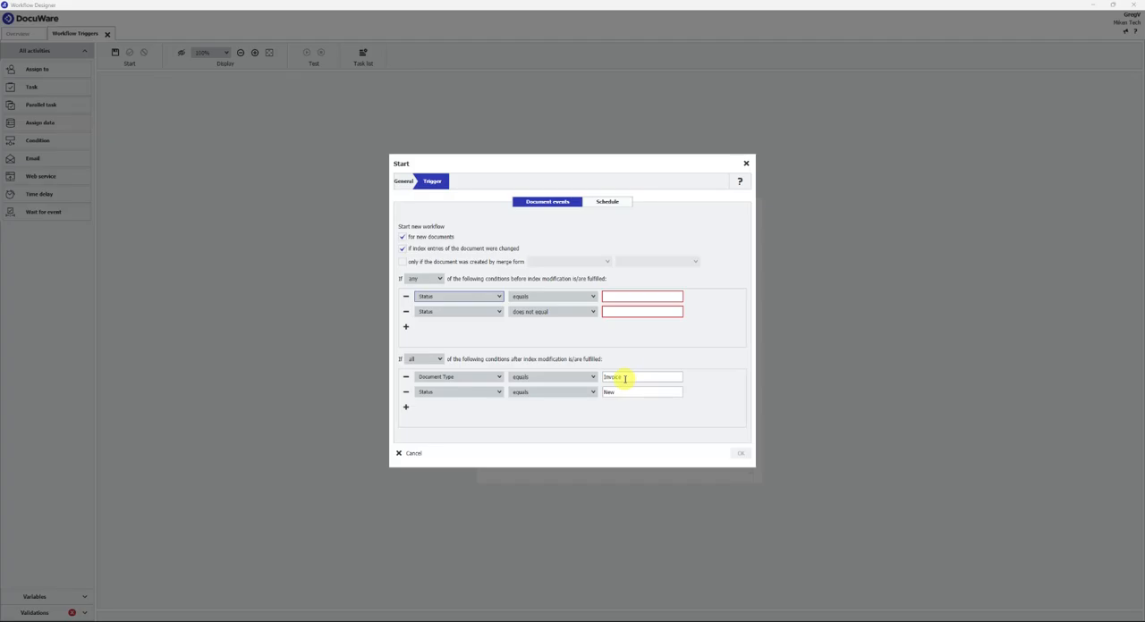
pyautogui.click(532, 296)
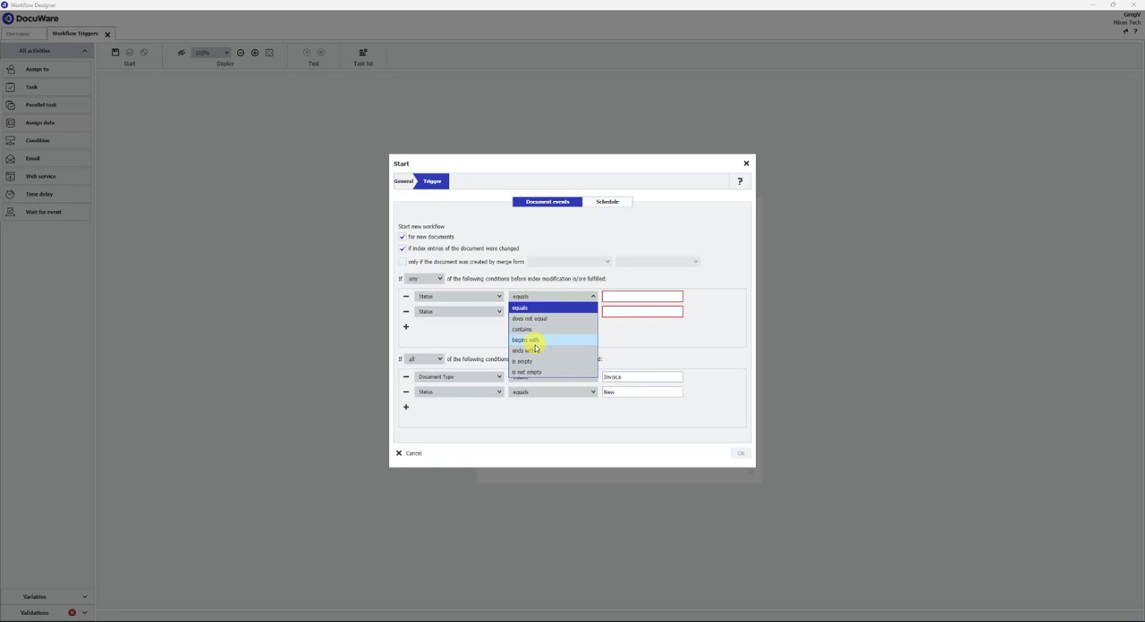
pyautogui.click(524, 360)
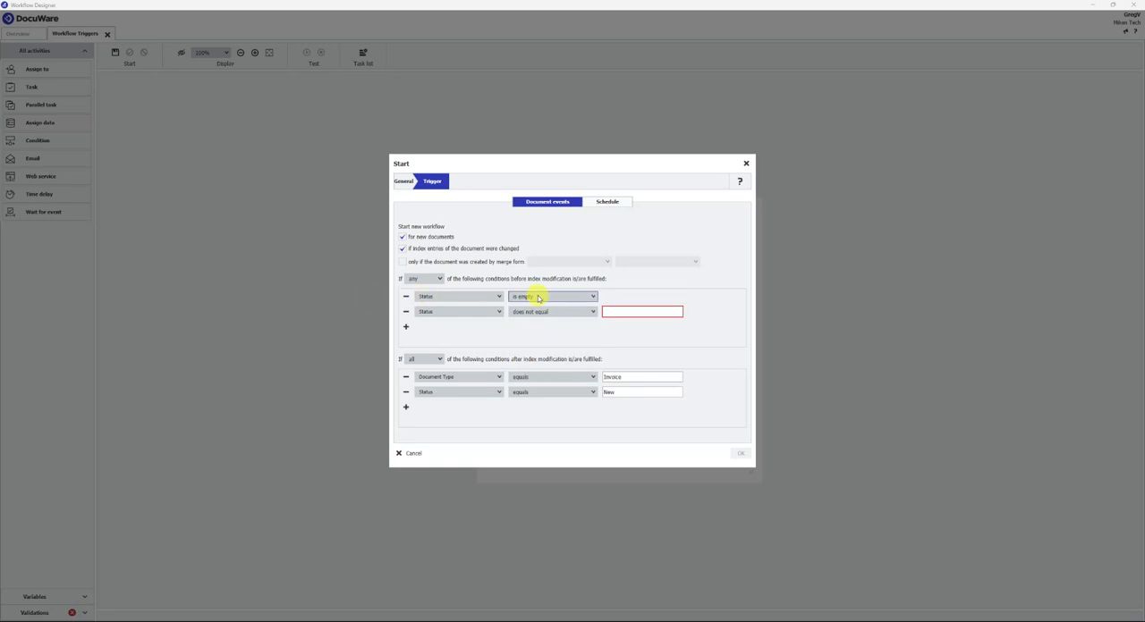
# - Set the comparison value of the before-modification "Status does not equal" condition to New
pyautogui.click(631, 311)
pyautogui.write('N')
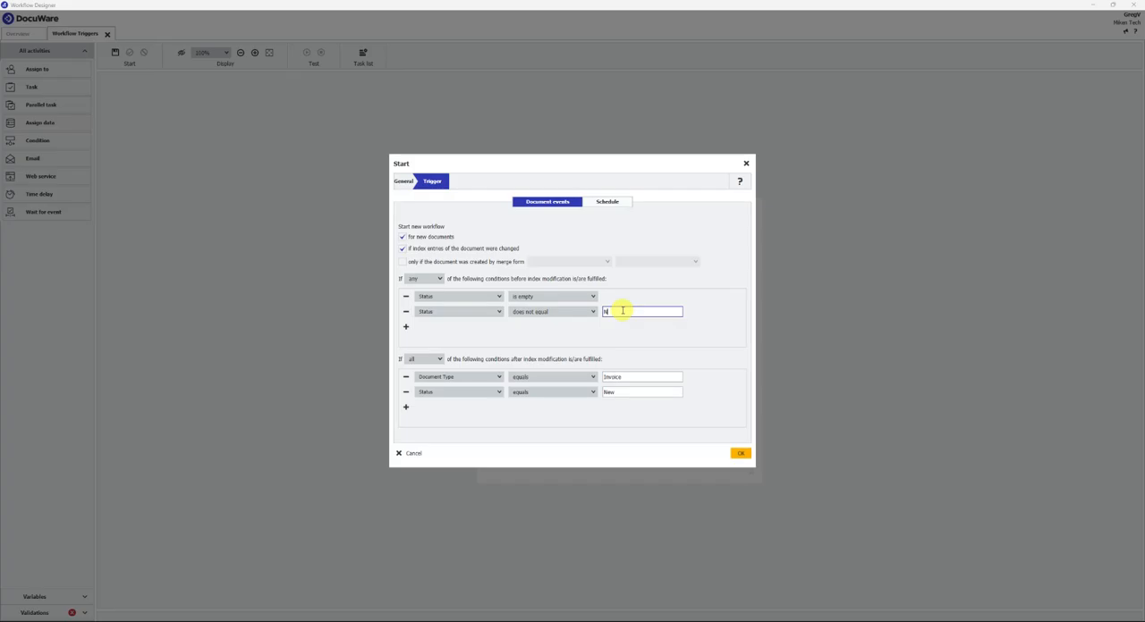
pyautogui.write('ew')
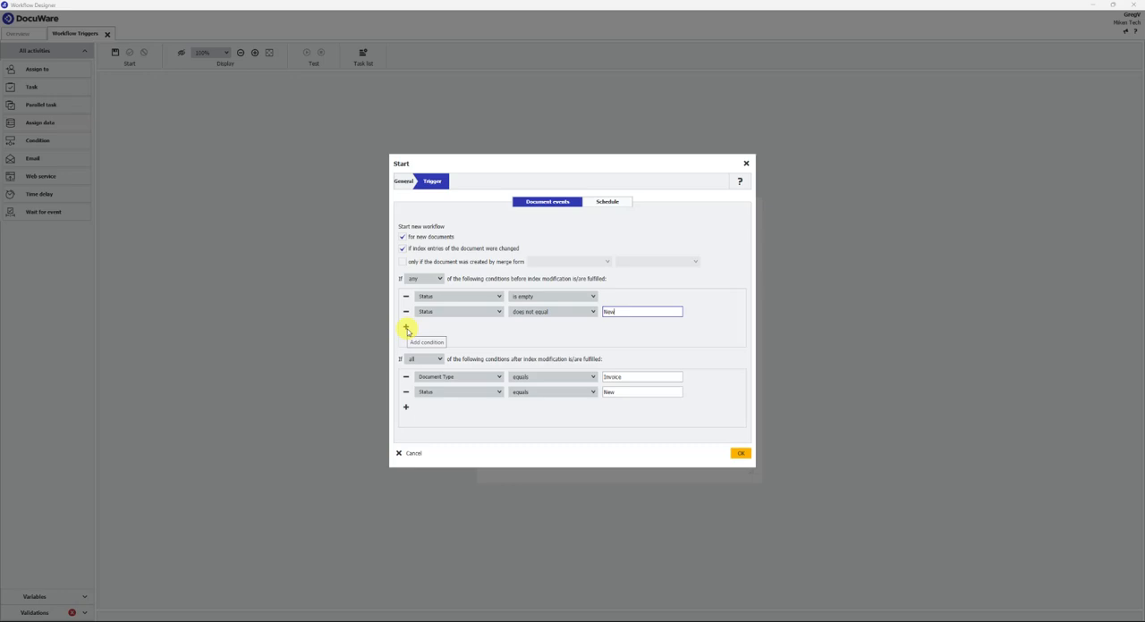
# - Switch to the schedule-based trigger settings and set the workflow to repeat daily
pyautogui.click(606, 203)
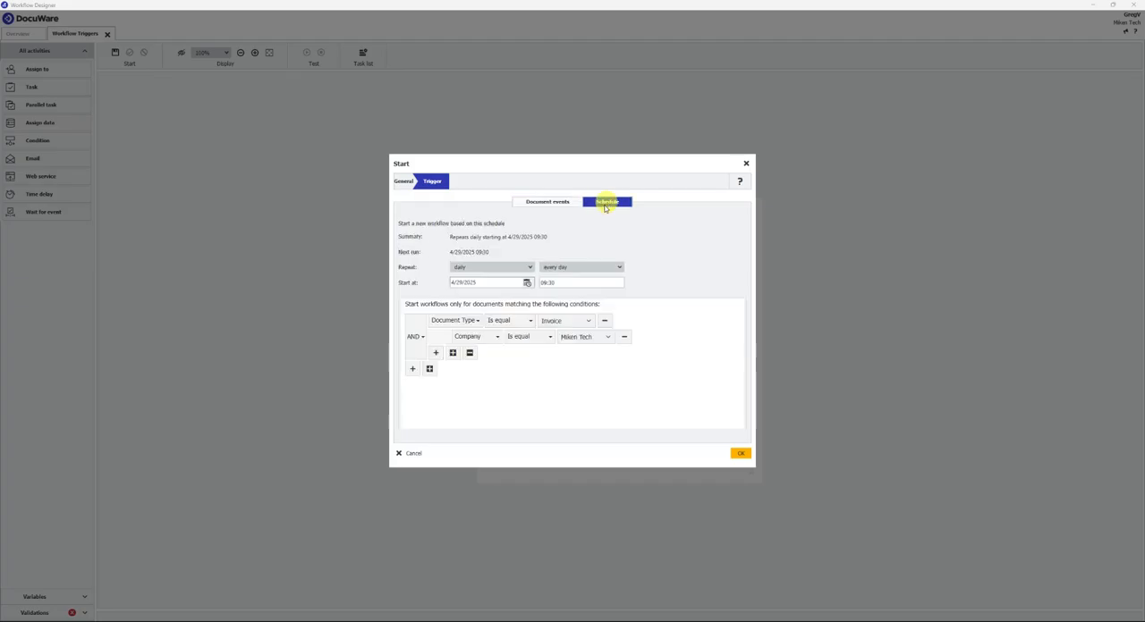
pyautogui.click(527, 267)
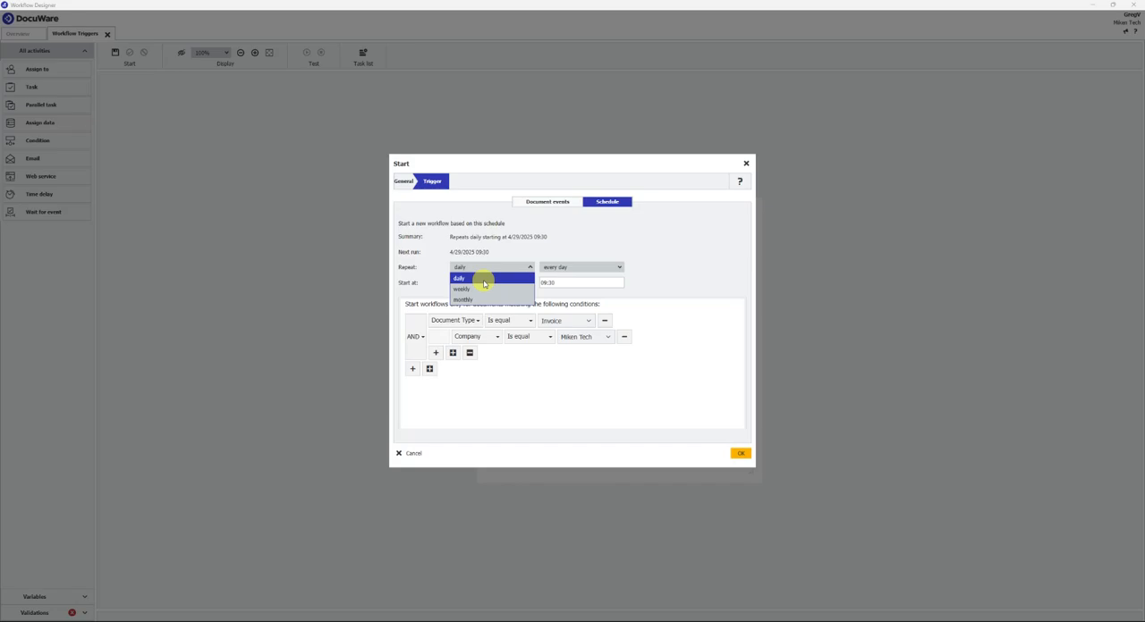
pyautogui.click(484, 284)
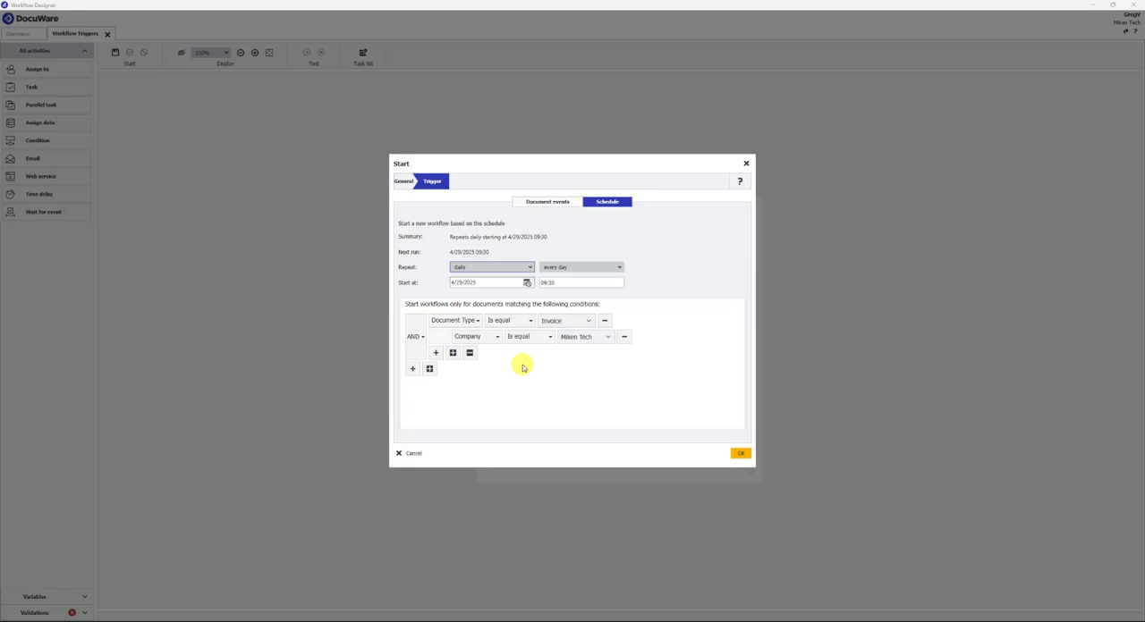
# - Add a rule to the company condition group requiring that Company is equal to DocuWare
pyautogui.click(436, 353)
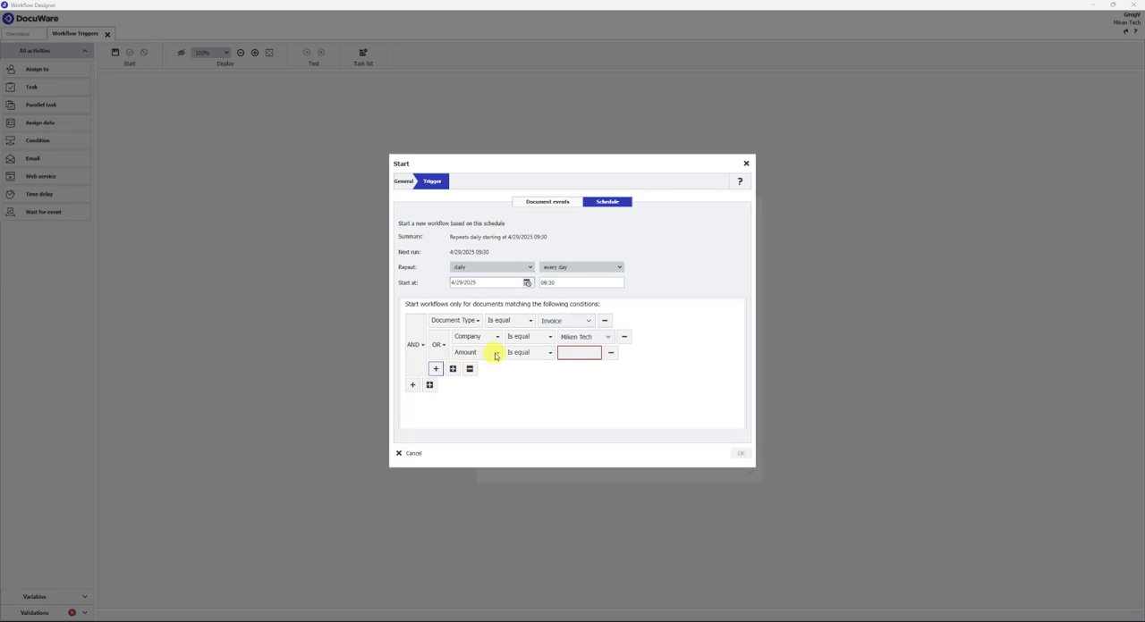
pyautogui.click(495, 355)
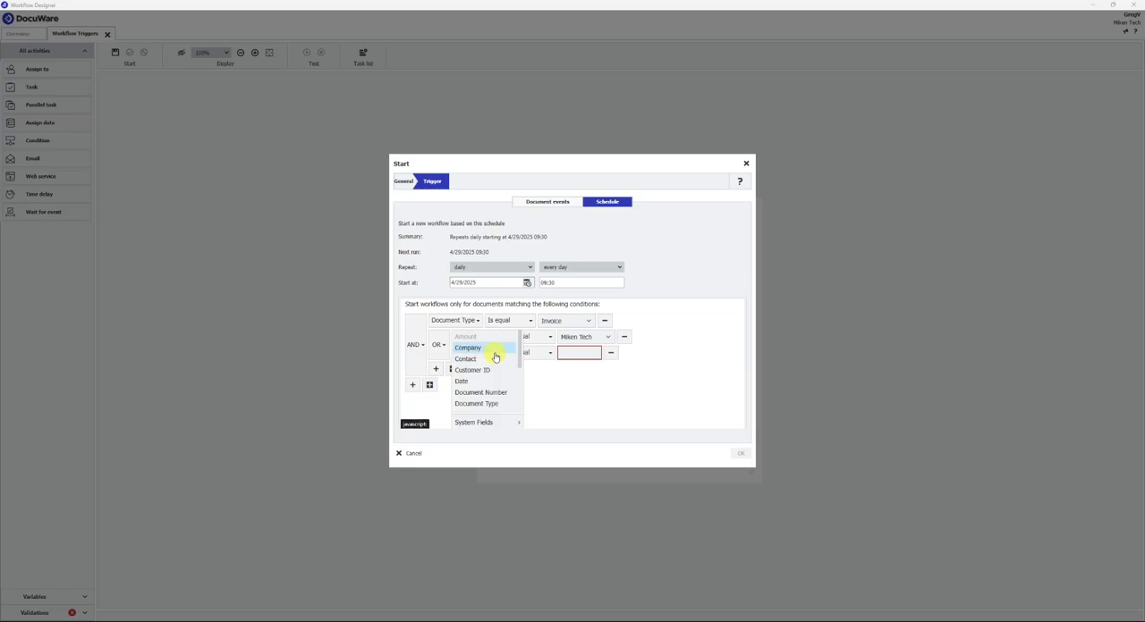
pyautogui.click(486, 360)
pyautogui.click(531, 360)
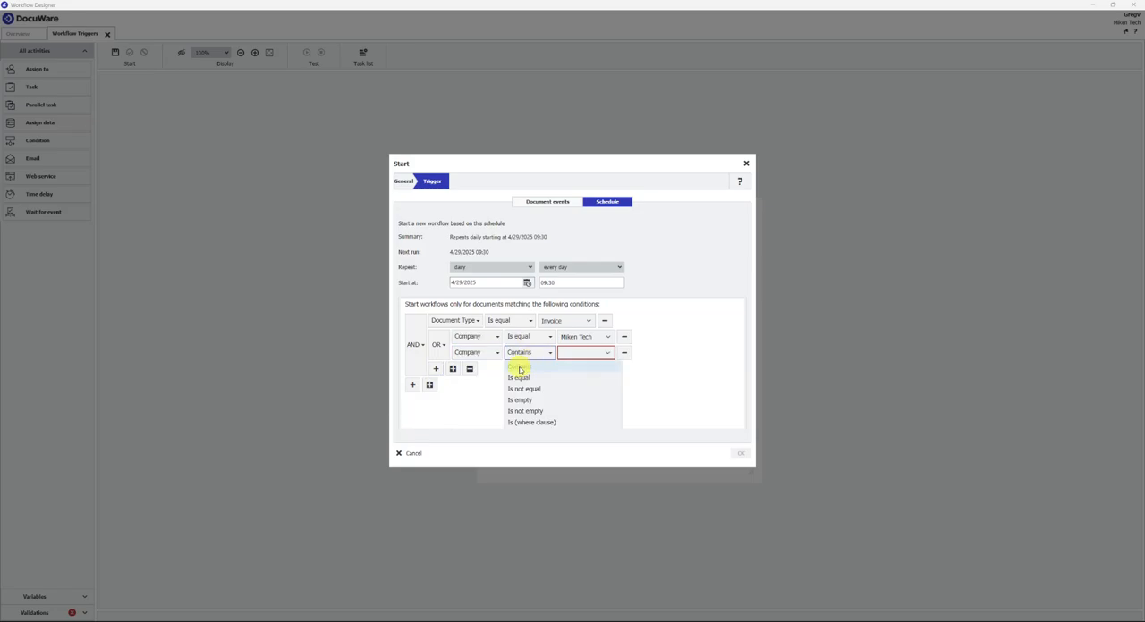
pyautogui.click(528, 372)
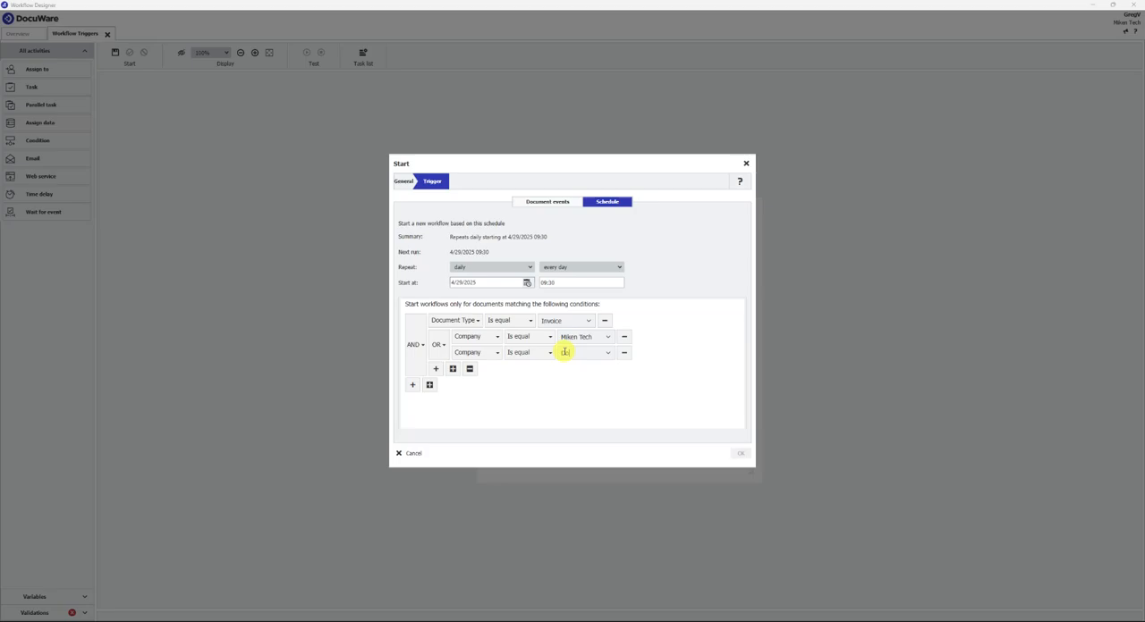
pyautogui.write('DocuWare')
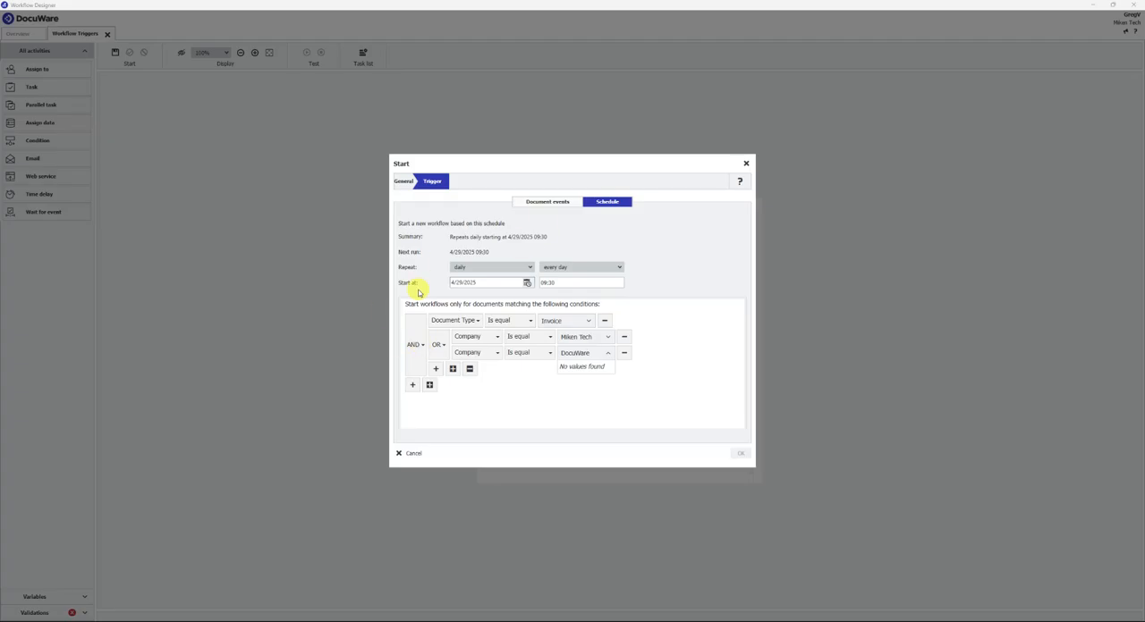
# - Examine the AND/OR choices for the outer condition group and the inner company group
pyautogui.click(415, 345)
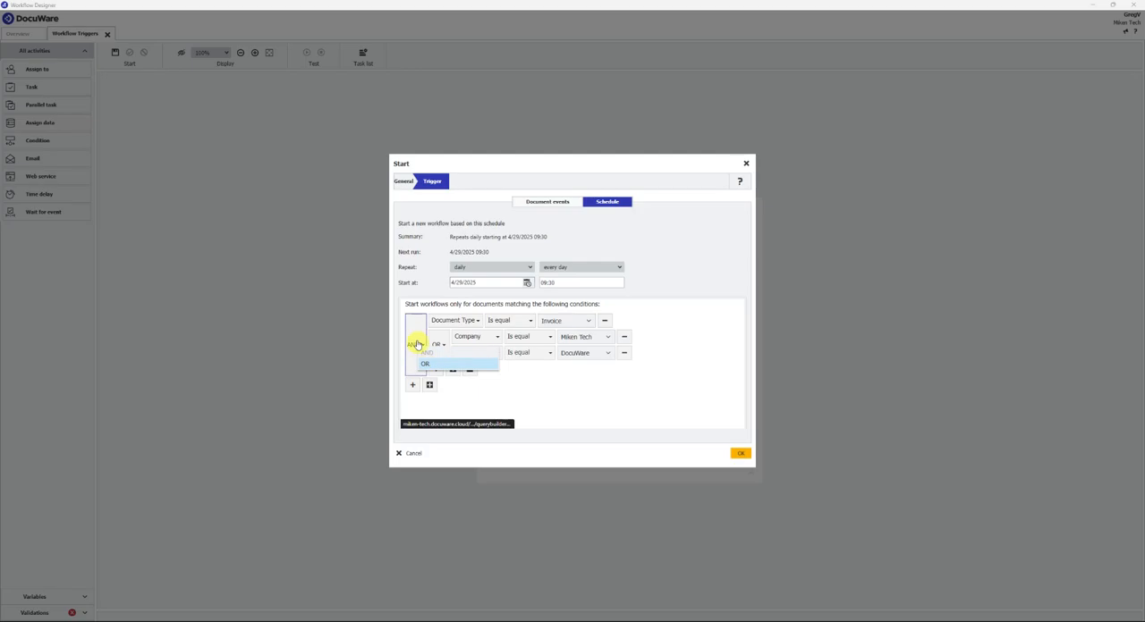
pyautogui.click(416, 345)
pyautogui.click(438, 343)
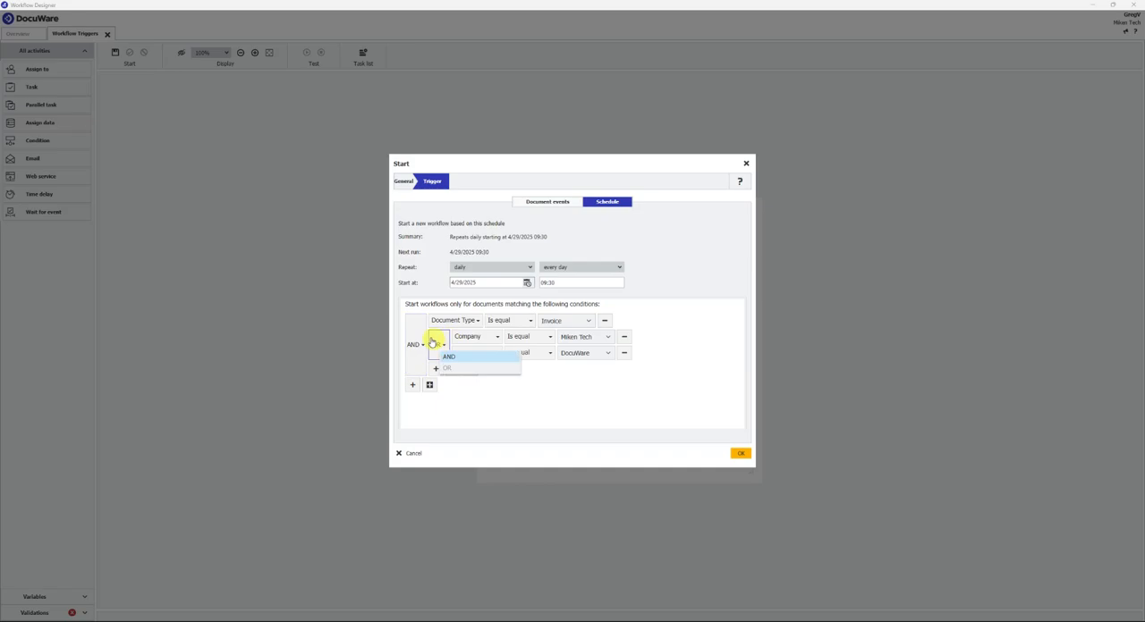
pyautogui.click(434, 343)
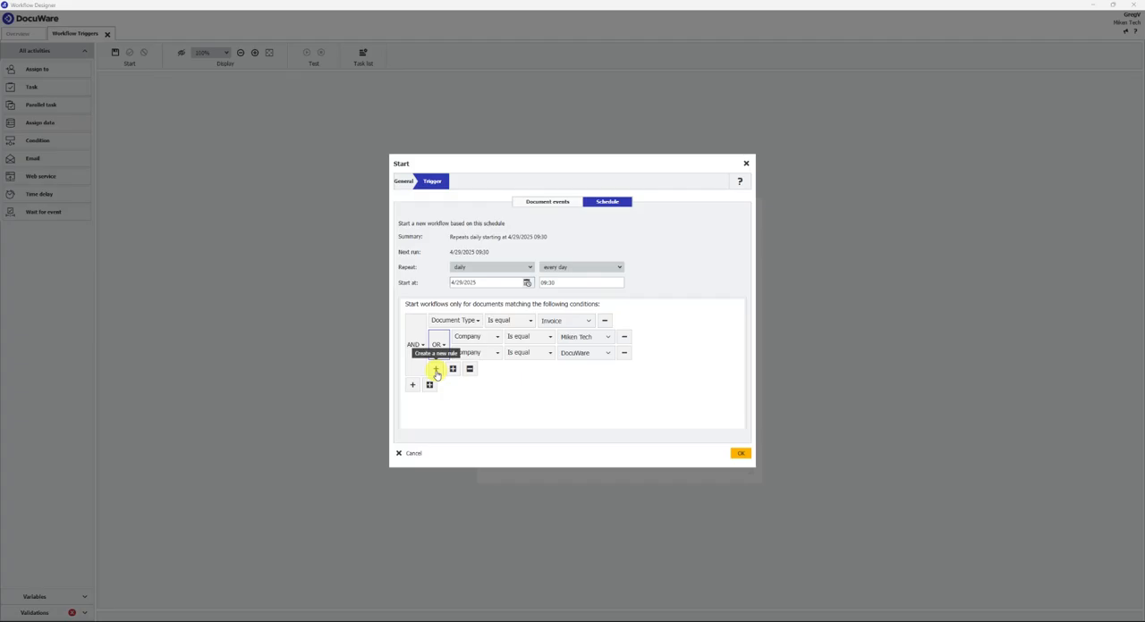
# - Try a further rule using the Contact field in the company group, and remove it
pyautogui.click(436, 371)
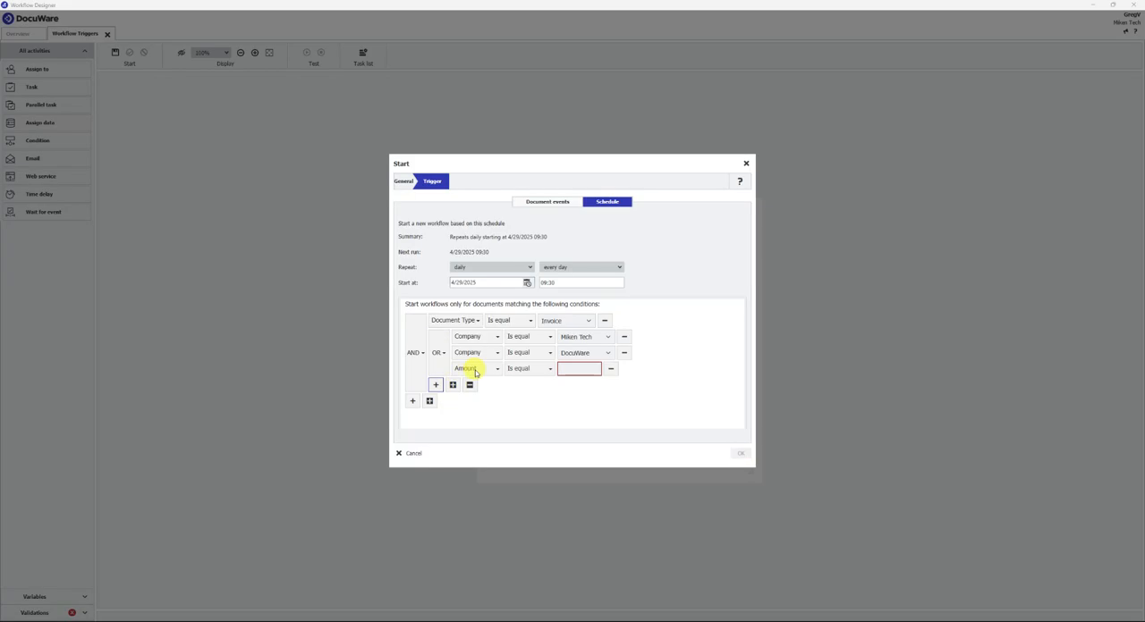
pyautogui.click(470, 370)
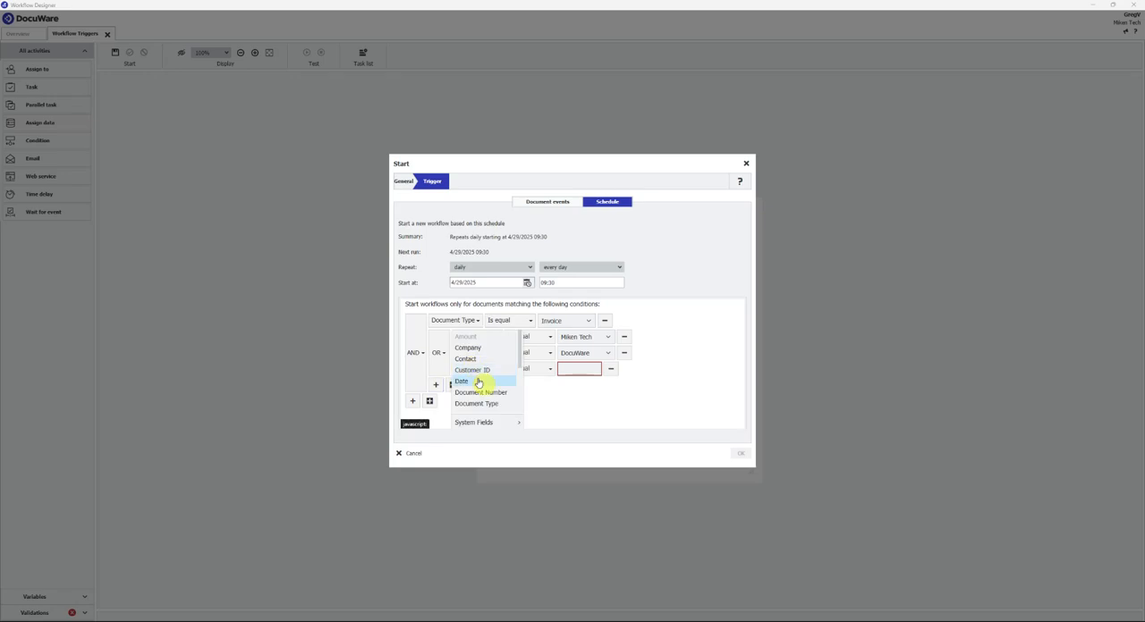
pyautogui.click(468, 359)
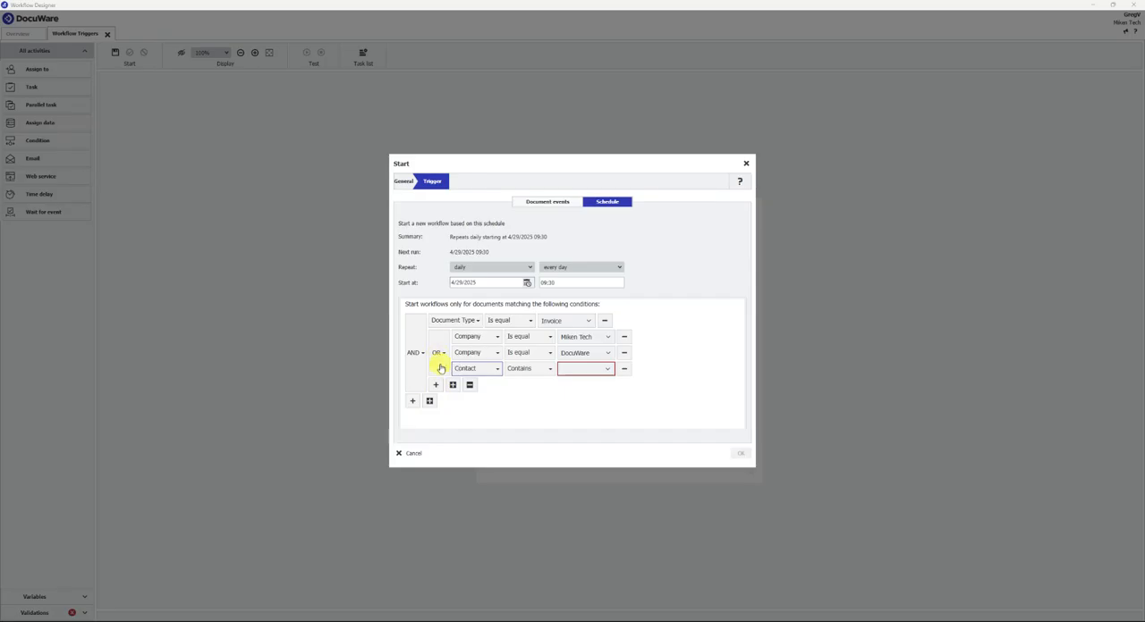
pyautogui.click(624, 370)
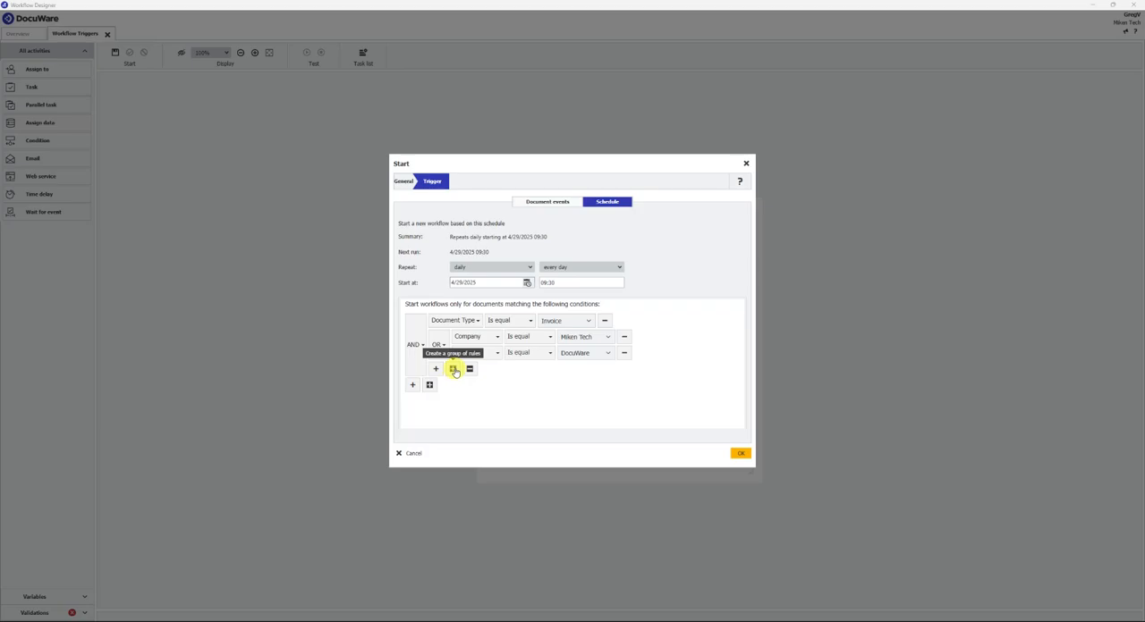
# - Create a nested group of rules inside the company group, try a second rule in it, and remove that rule
pyautogui.click(453, 369)
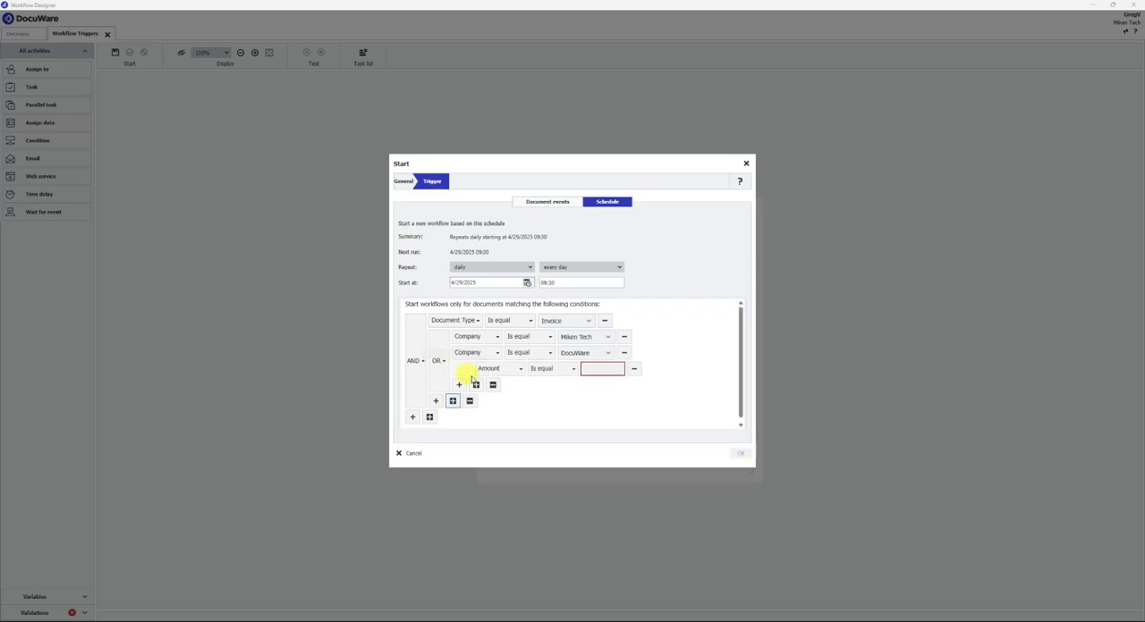
pyautogui.click(460, 385)
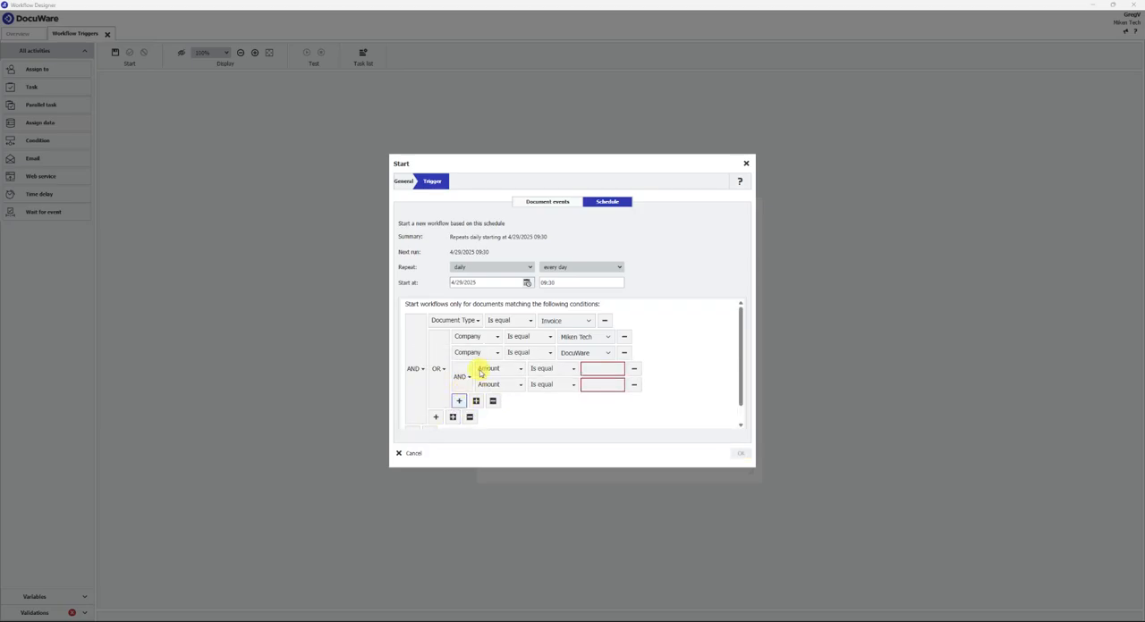
pyautogui.click(633, 384)
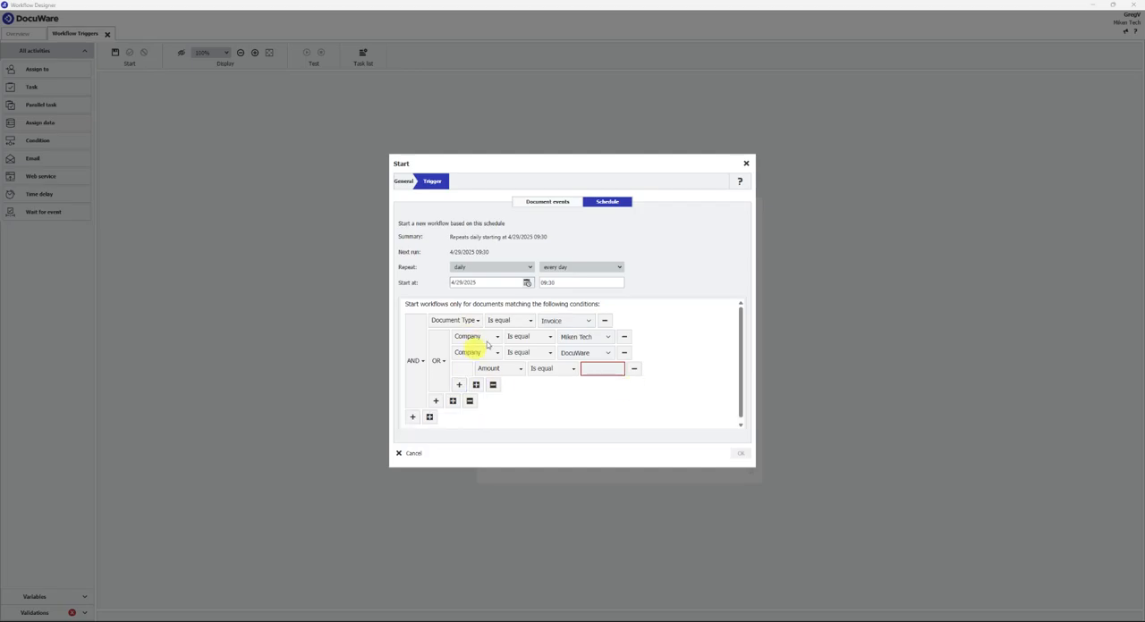
# - Set the nested group's rule to Date within the past 1 Days
pyautogui.click(489, 370)
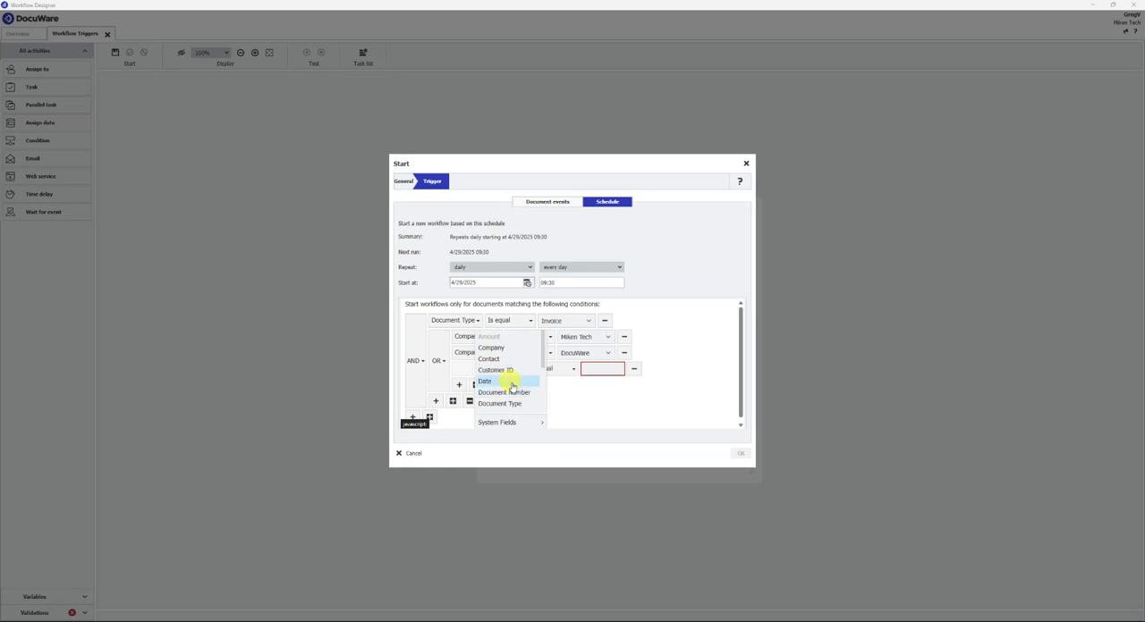
pyautogui.click(486, 382)
pyautogui.click(540, 367)
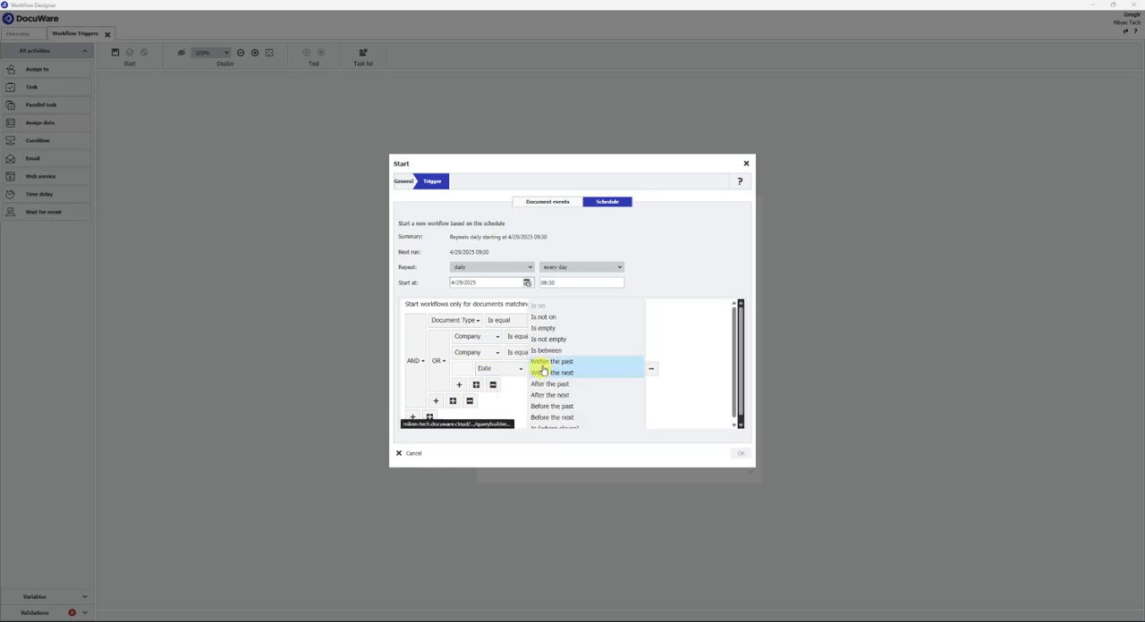
pyautogui.click(558, 362)
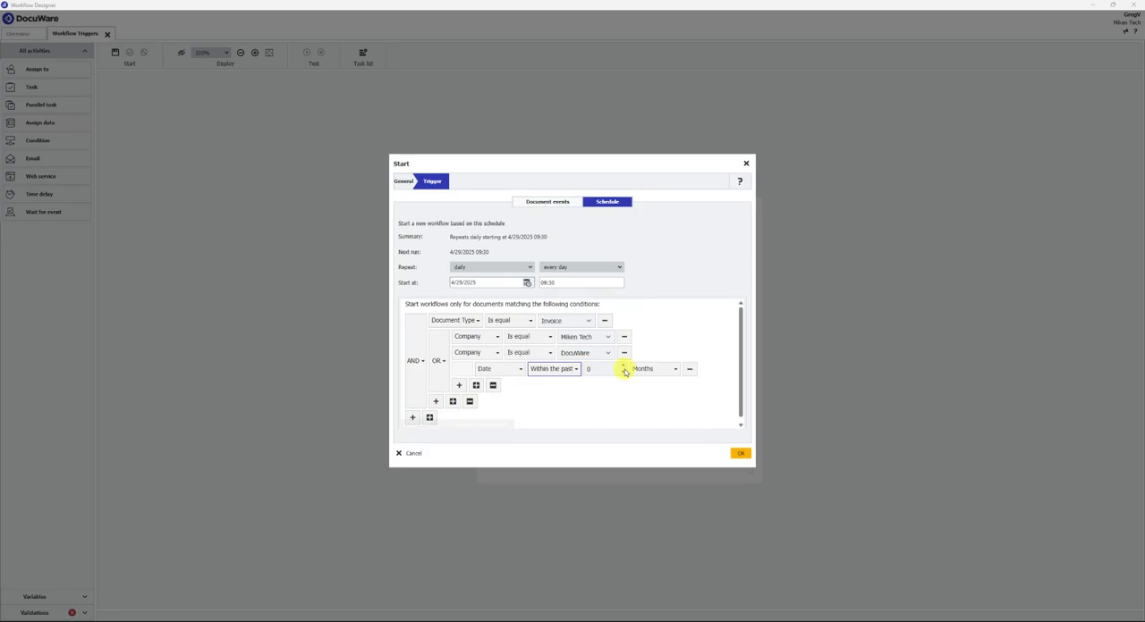
pyautogui.click(652, 368)
pyautogui.click(641, 384)
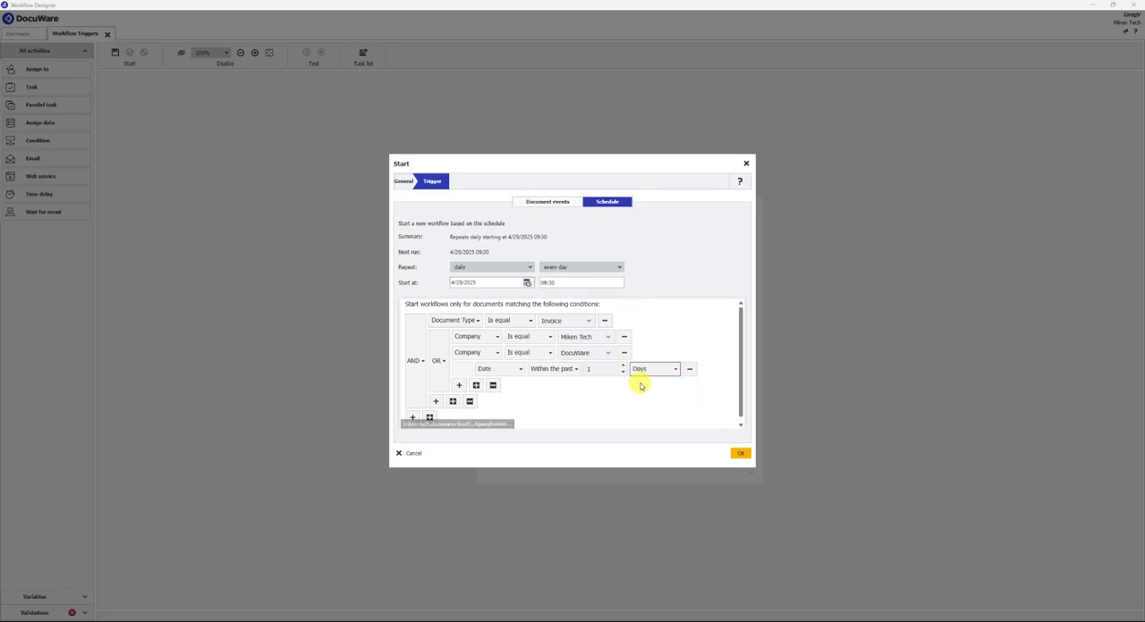